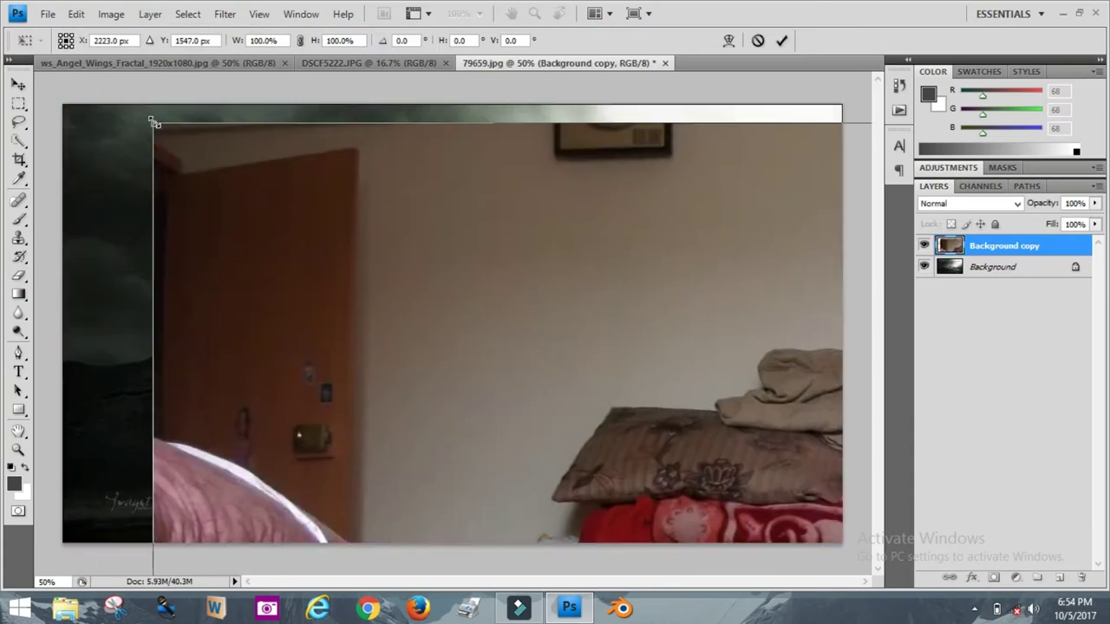
Step: Shrink the pasted room photo, Quick Select the hooded man, and copy him to his own layer
mouse_move(156, 119)
left_mouse_down()
mouse_move(199, 142)
mouse_move(356, 342)
mouse_move(462, 155)
left_mouse_up()
left_click(19, 141)
left_click(453, 360)
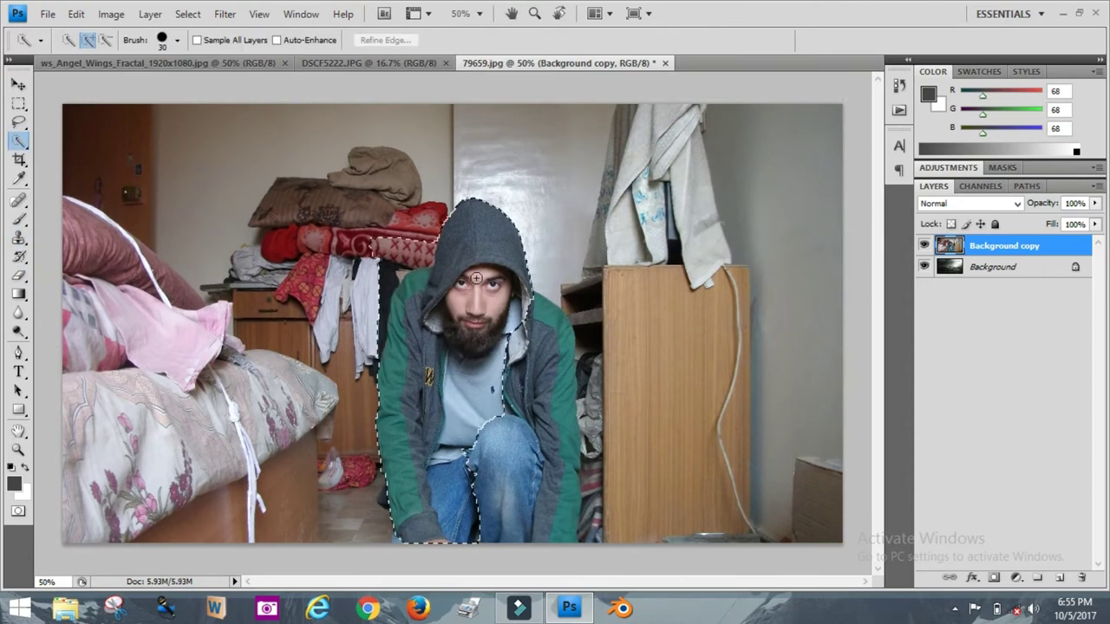
right_click(993, 246)
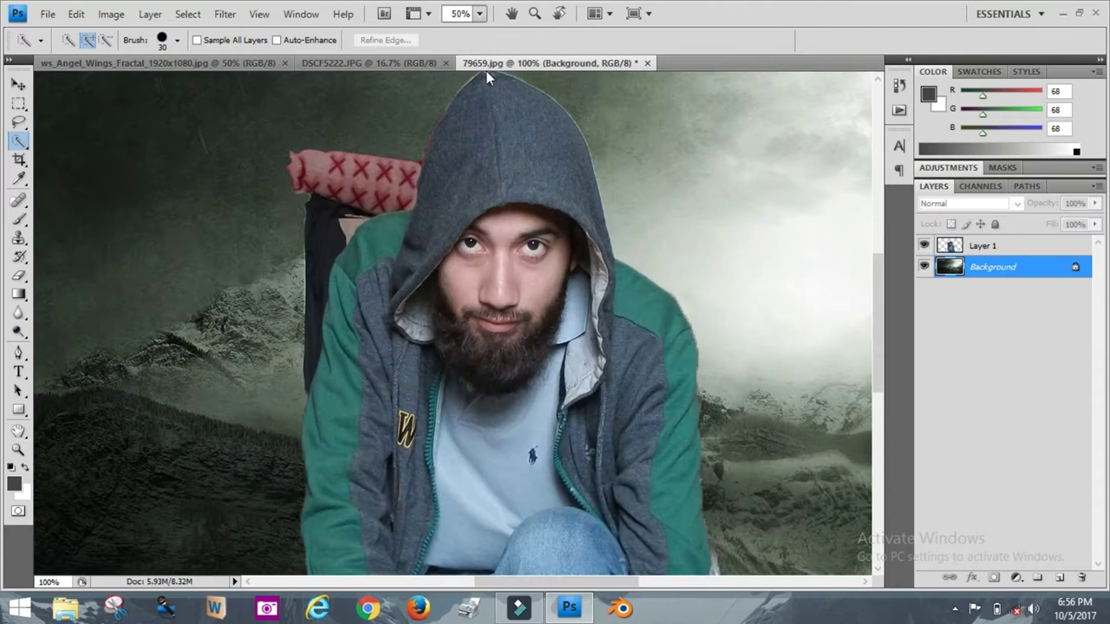
Step: Erase the red pillow beside the man with a size-16 Eraser
key("e")
left_click(997, 245)
left_click_drag(408, 169, 304, 205)
left_click(110, 40)
left_click(412, 187)
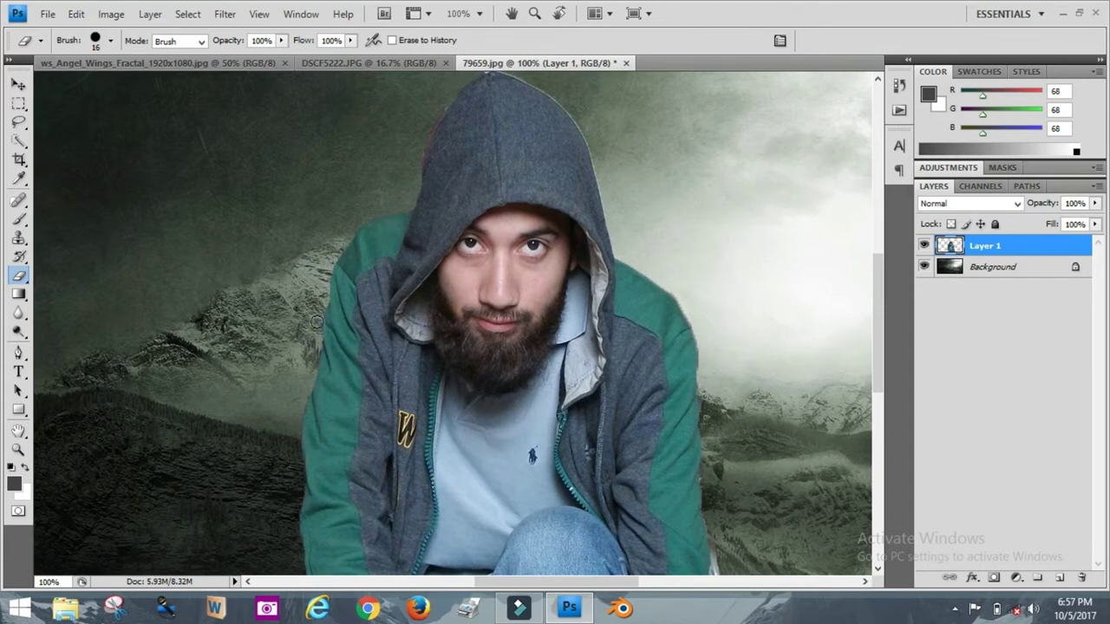
scroll(711, 308, "down", 5)
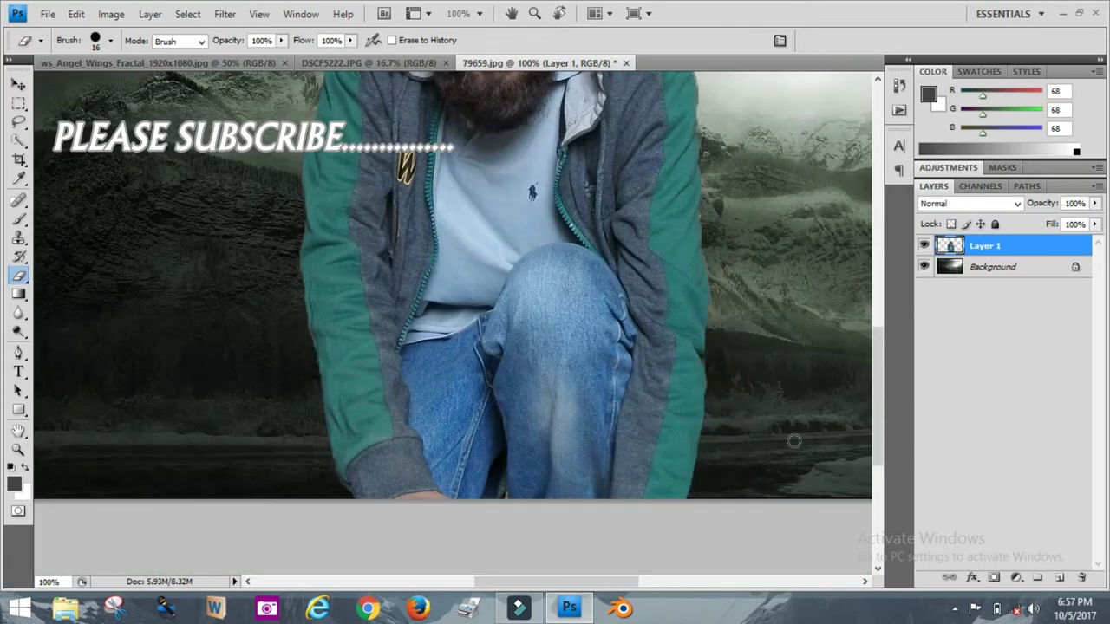
scroll(793, 441, "up", 5)
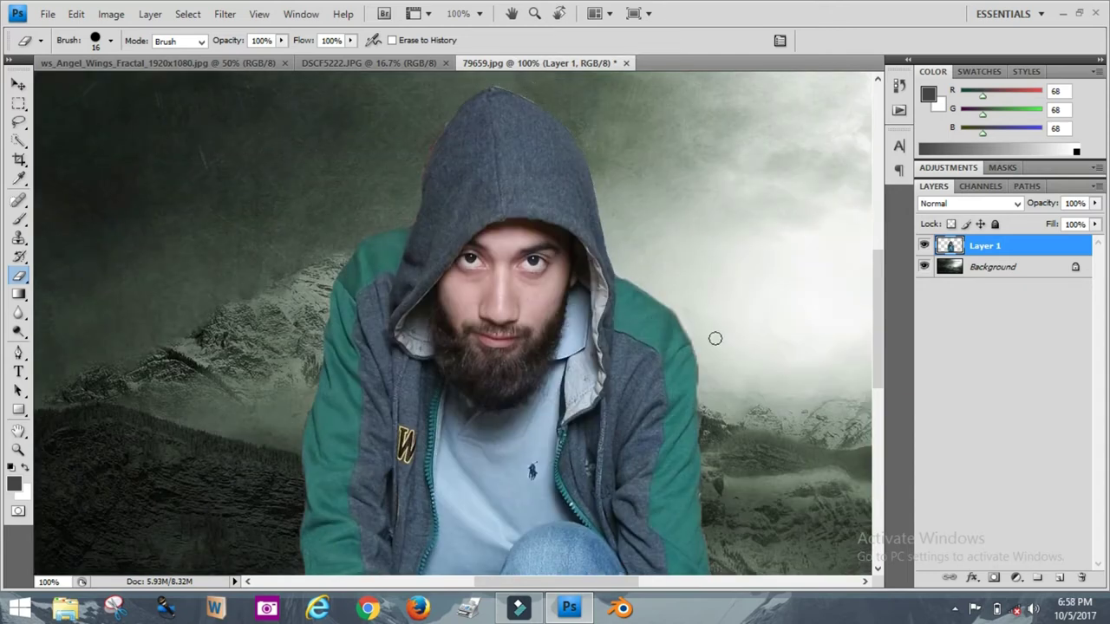
Step: At 50% zoom, shrink Layer 1 toward the bottom and nudge it left
left_click(475, 13)
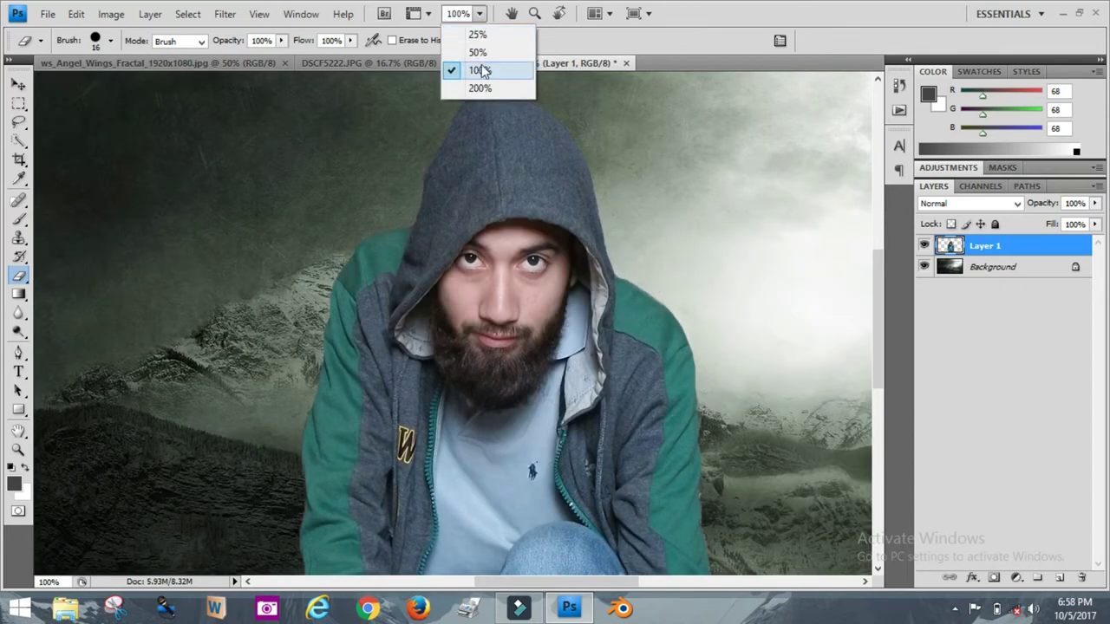
left_click(475, 52)
key("ctrl+t")
left_click_drag(604, 199, 589, 234)
left_click_drag(565, 275, 525, 275)
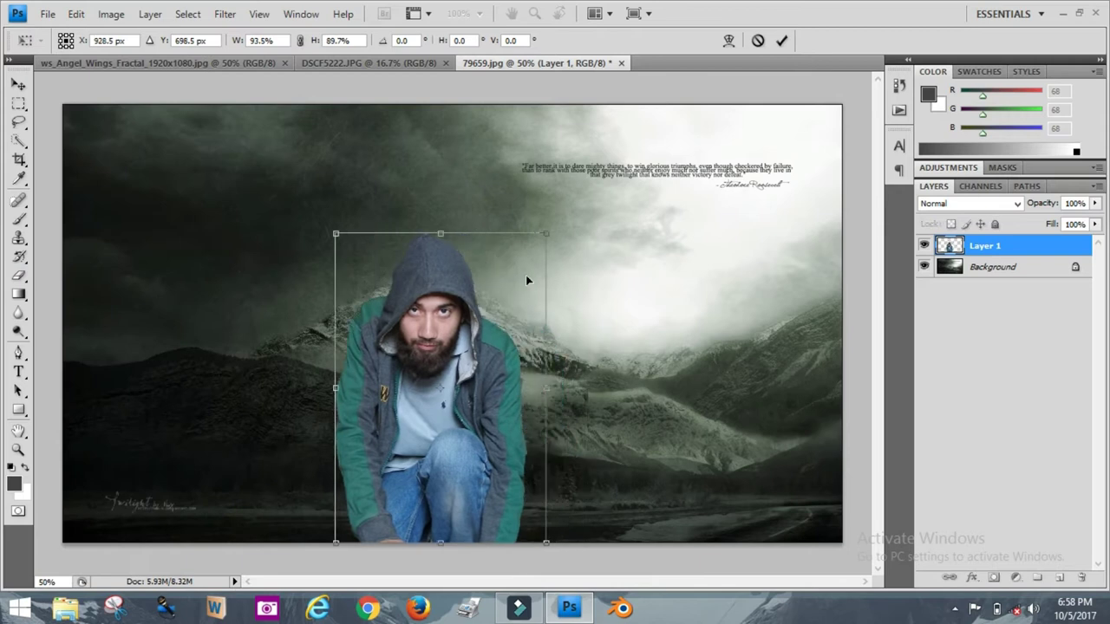
key("e")
left_click(438, 223)
Step: Open warrior-dragon-wings, copy the dragon base to a new layer, and delete the original background
left_click(47, 14)
left_click(56, 47)
double_click(733, 105)
left_click_drag(407, 485, 520, 407)
right_click(423, 152)
left_click(448, 278)
right_click(961, 251)
left_click(973, 319)
left_click(150, 14)
Step: Duplicate the dragon base layer into 79659.jpg and resize it at the bottom
left_click(182, 49)
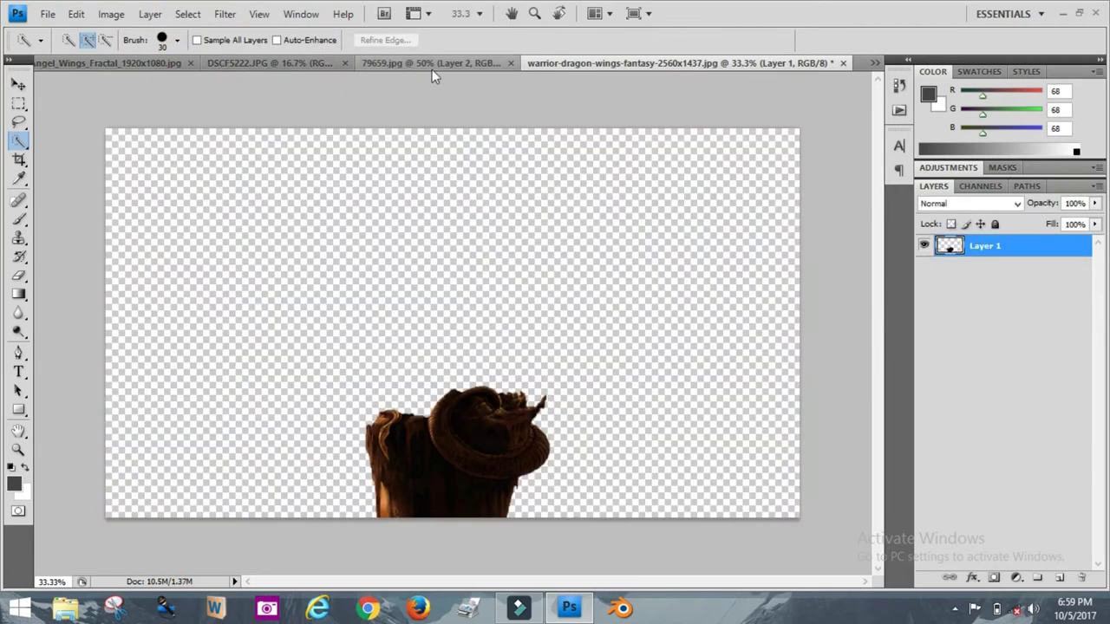
left_click(431, 63)
left_click(76, 14)
left_click(142, 300)
left_click_drag(443, 508, 442, 444)
left_click(76, 14)
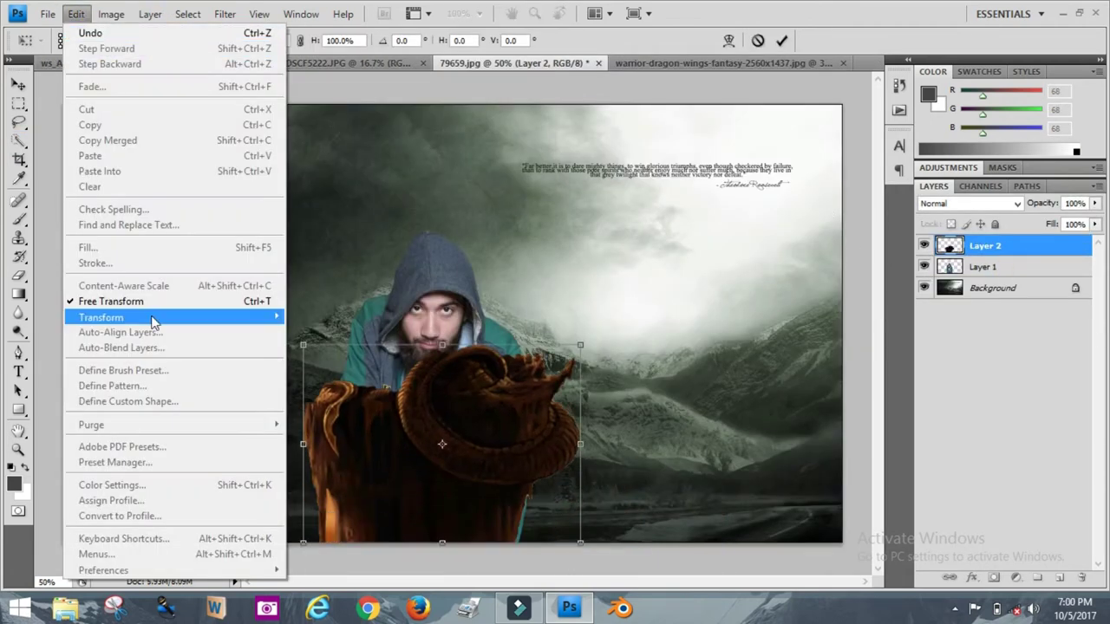
key("Return")
Step: Move the man up and enlarge him, shrink the dragon base, then bring up the man's layer actions
left_click(984, 269)
left_click(77, 14)
left_click(245, 300)
mouse_move(416, 338)
left_mouse_down()
mouse_move(478, 202)
mouse_move(490, 145)
left_mouse_up()
key("Return")
left_click(984, 246)
left_click(77, 14)
left_click(130, 302)
left_click_drag(576, 347, 531, 377)
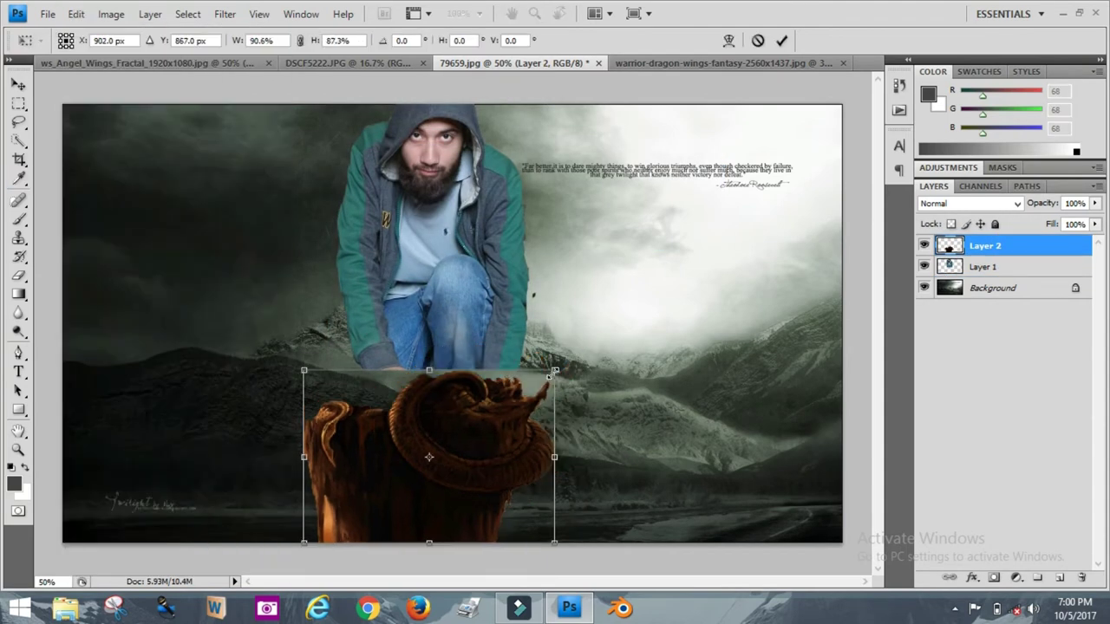
left_click(984, 267)
left_click(460, 222)
right_click(975, 267)
Step: Delete the man's layer, then in DSCF5222.JPG copy the selected man to a new layer and delete Background
left_click(875, 290)
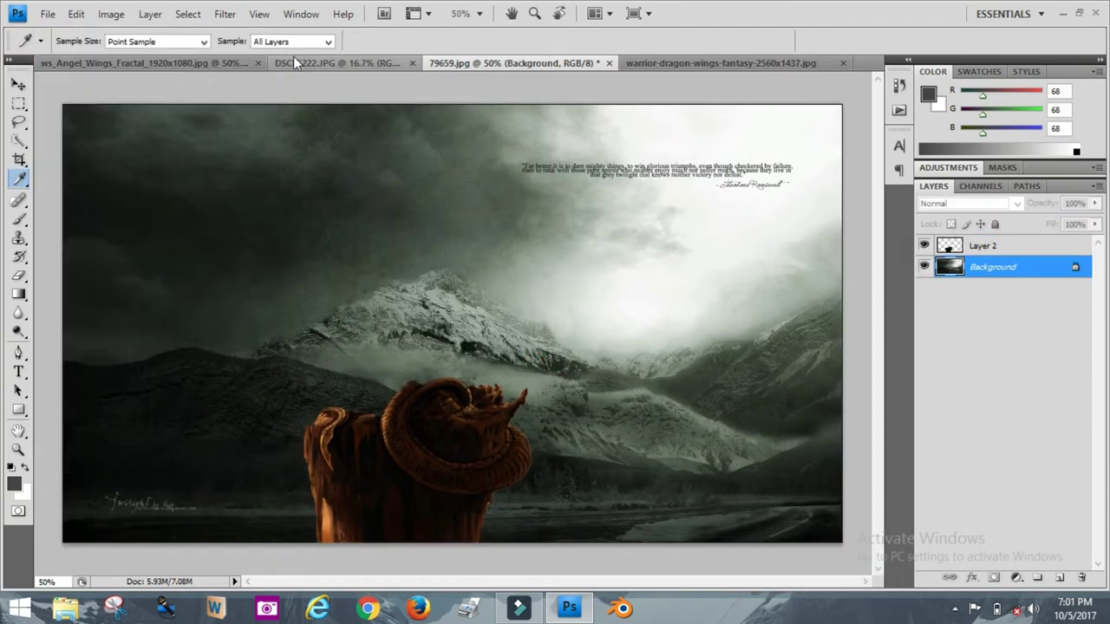
left_click(347, 63)
key("w")
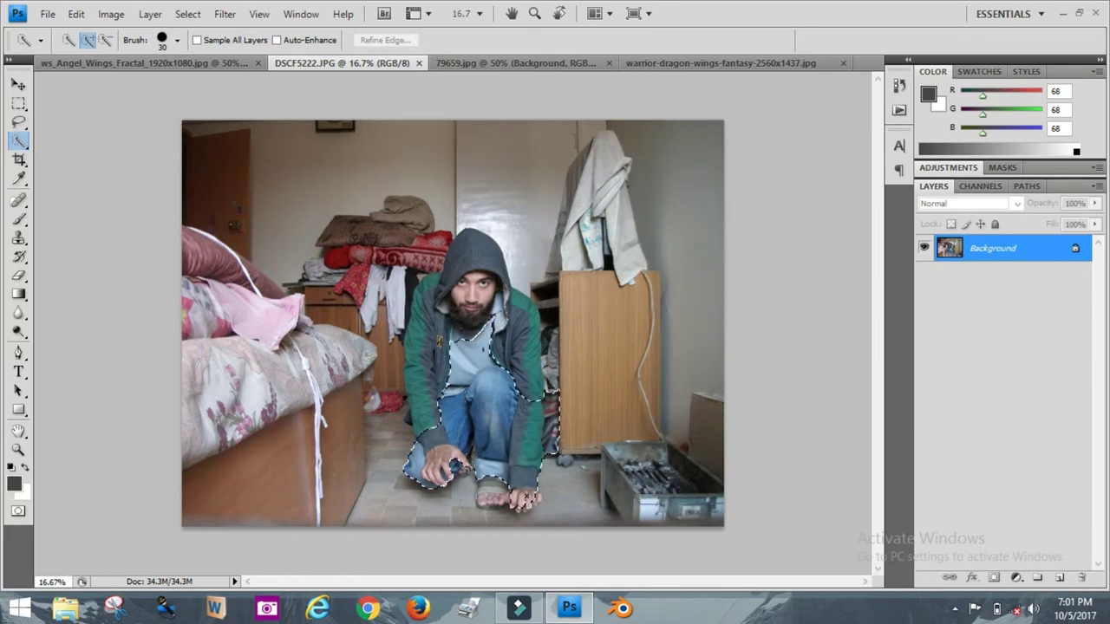
key("ctrl+j")
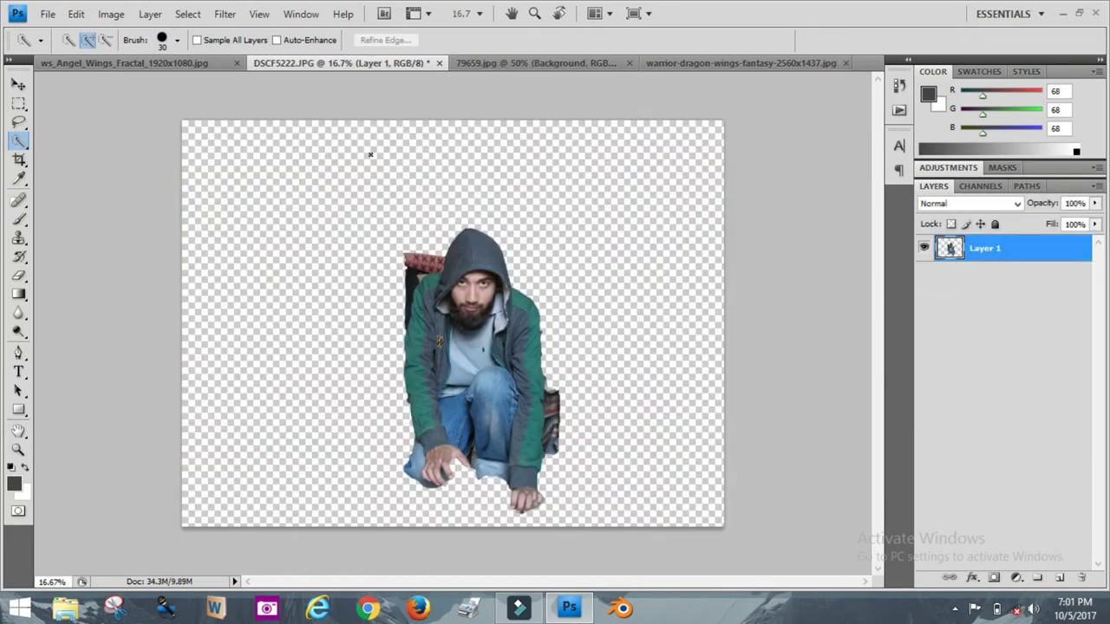
key("ctrl+alt+z")
key("ctrl+alt+z")
right_click(460, 342)
left_click(516, 181)
right_click(988, 268)
left_click(902, 337)
Step: At 100% zoom, erase background around the man with the Eraser at sizes 23 and 10
key("ctrl+1")
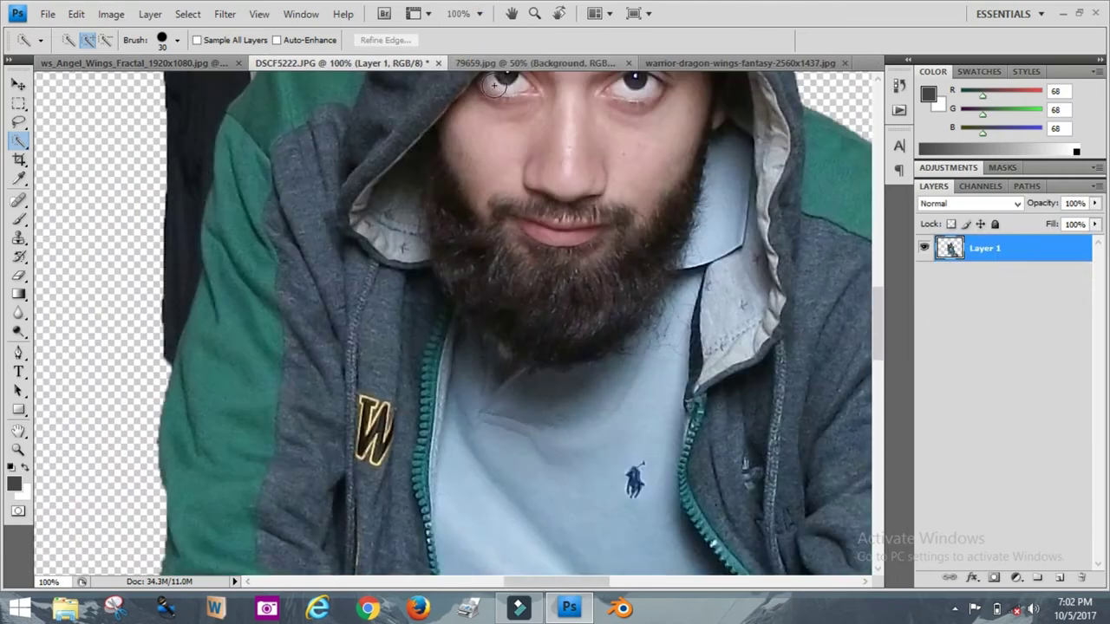
scroll(494, 84, "up", 5)
key("e")
mouse_move(157, 260)
left_mouse_down()
mouse_move(359, 254)
mouse_move(148, 537)
left_mouse_up()
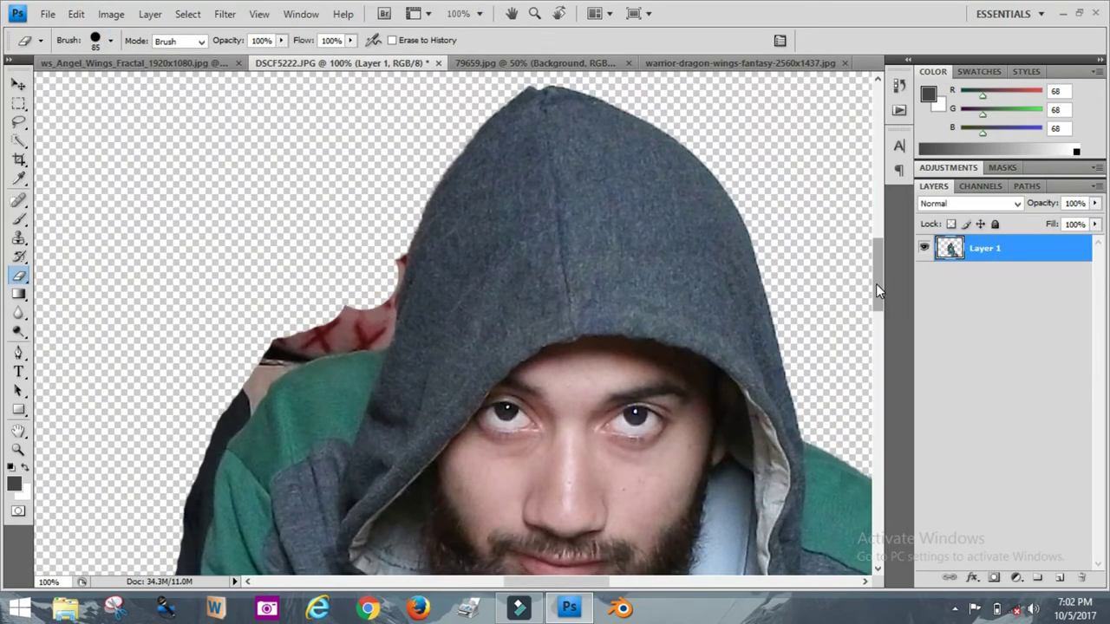
left_click_drag(877, 291, 877, 451)
left_click(111, 40)
left_click_drag(574, 251, 552, 369)
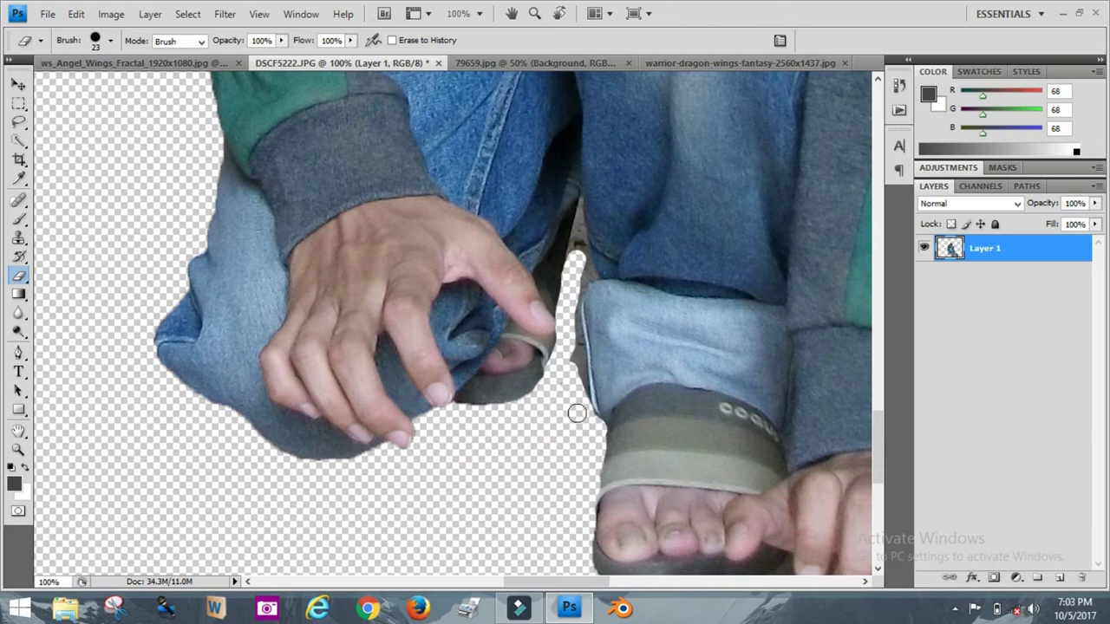
left_click(110, 40)
left_click_drag(577, 260, 580, 238)
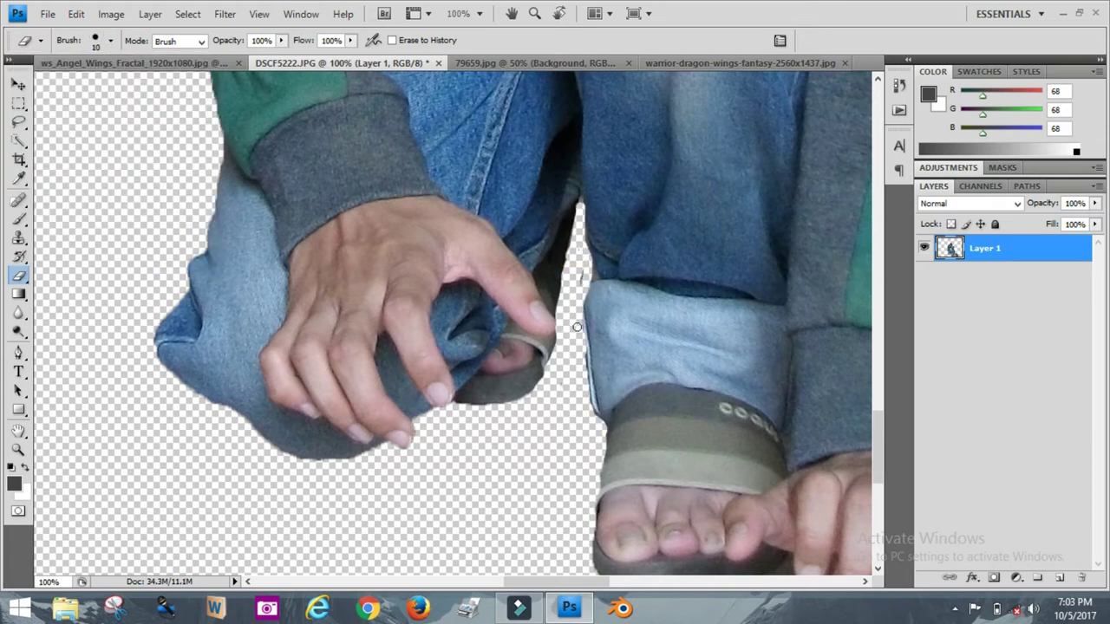
Step: With a size-25 Eraser, erase the floor and along the jacket edge
left_click(110, 39)
left_click(110, 40)
left_click_drag(555, 581, 633, 581)
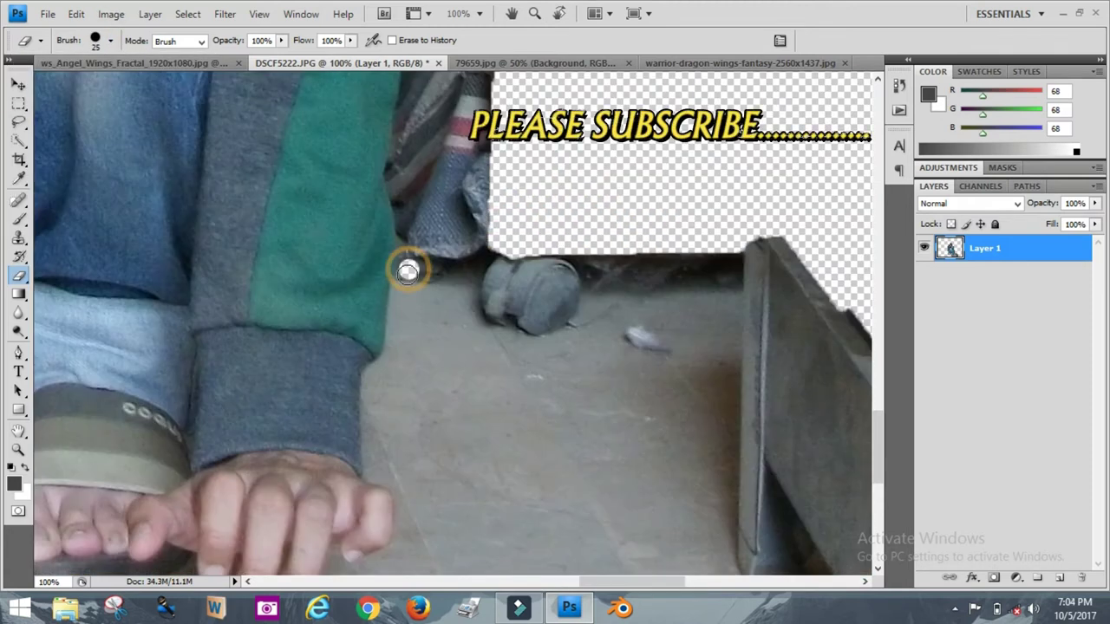
mouse_move(322, 574)
left_mouse_down()
mouse_move(542, 559)
mouse_move(663, 394)
left_mouse_up()
left_click_drag(415, 264, 393, 177)
scroll(408, 124, "up", 5)
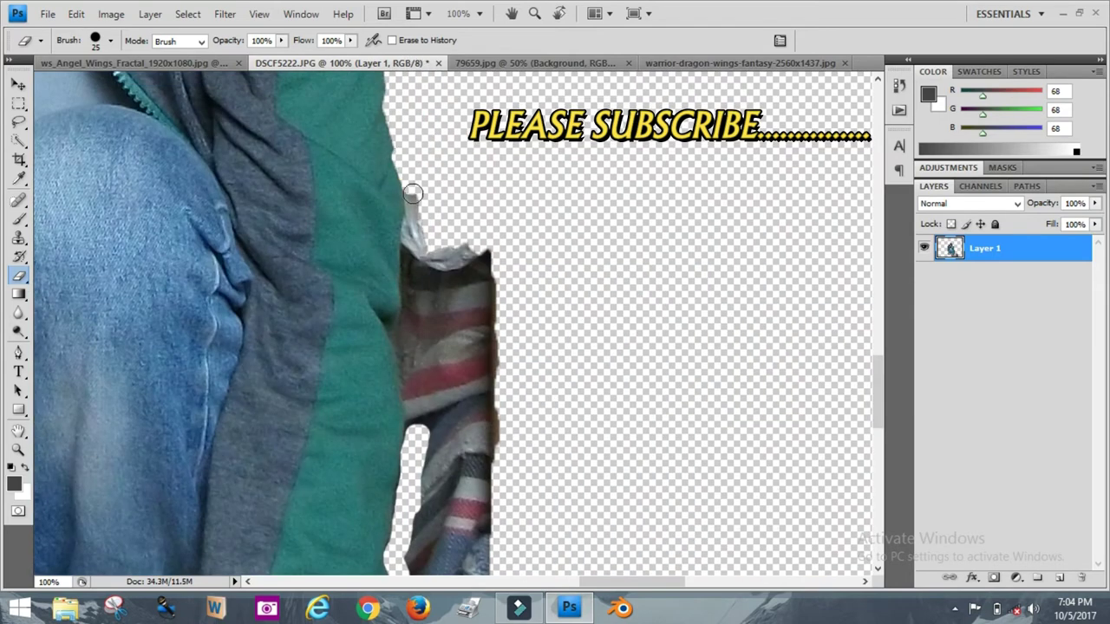
Step: With a size-12 Eraser, erase the striped object and the grey floor below the man
left_click(110, 39)
left_click(391, 324)
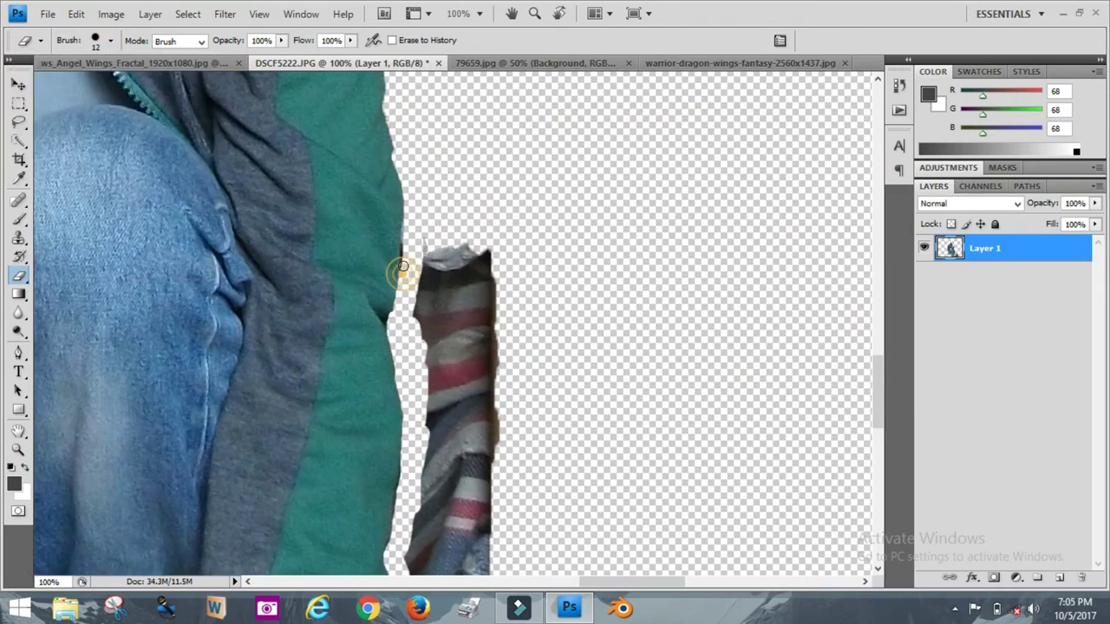
left_click_drag(451, 252, 471, 550)
scroll(806, 433, "down", 5)
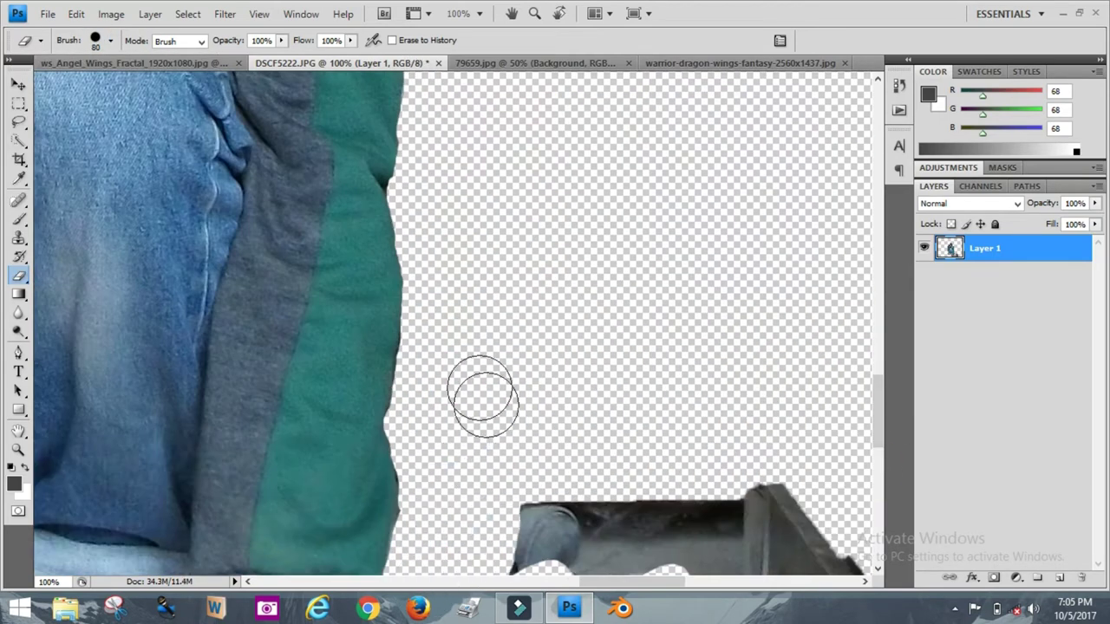
left_click_drag(880, 404, 883, 520)
scroll(883, 520, "up", 2)
left_click_drag(737, 173, 401, 272)
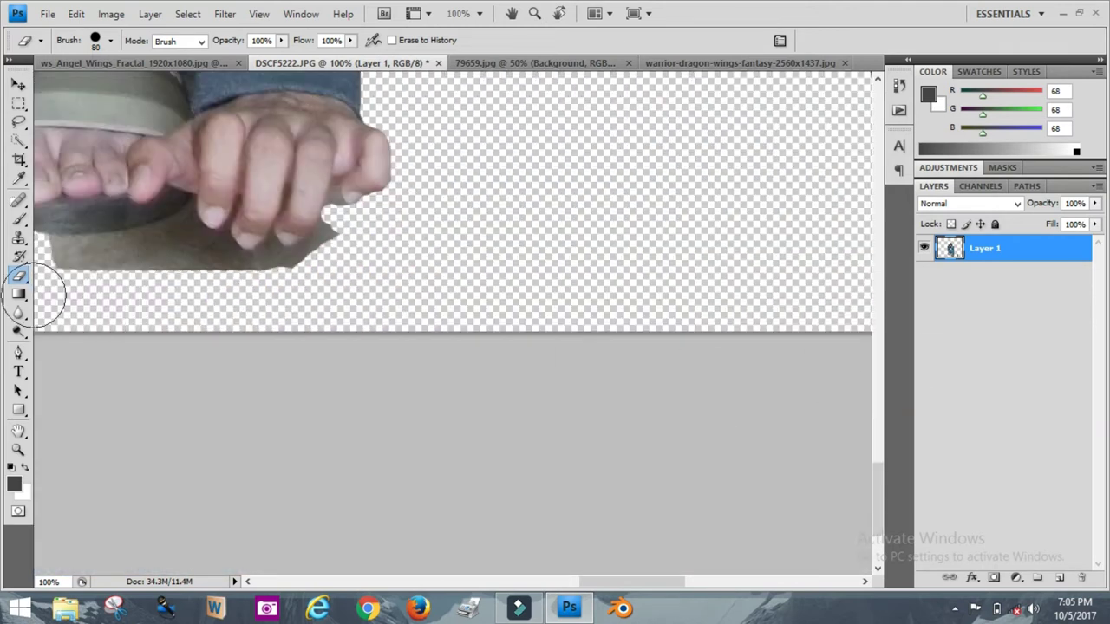
Step: Cycle the Eraser through sizes 23, 12 and 6 and erase a thin sliver near the fingers
left_click(110, 40)
left_click(41, 85)
left_click(306, 254)
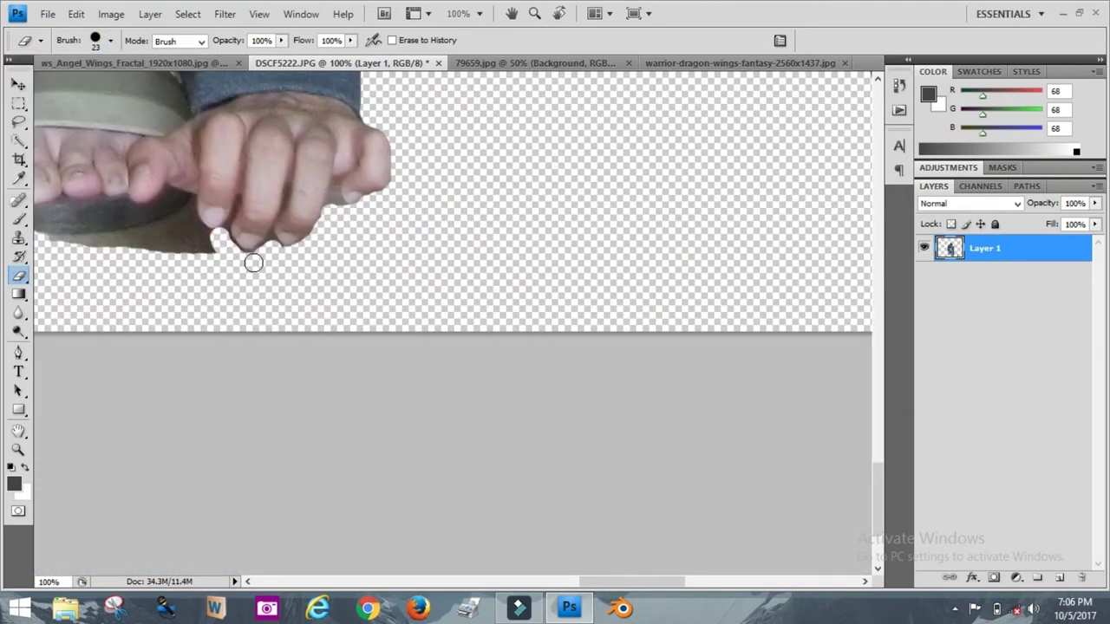
left_click(110, 40)
left_click(35, 85)
key("Return")
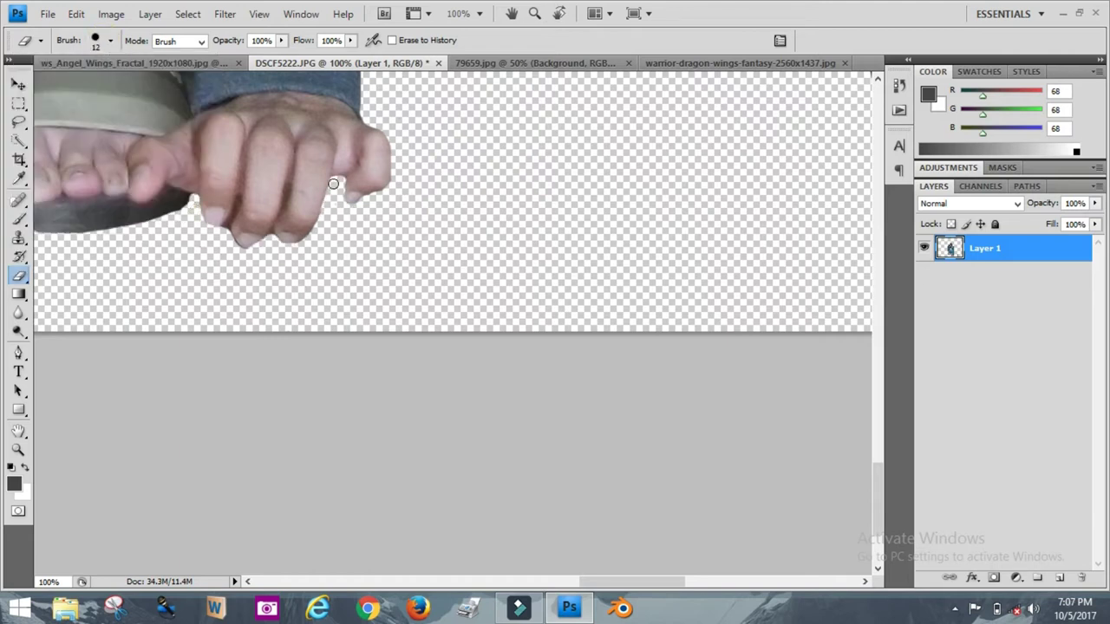
left_click(110, 40)
left_click(35, 85)
key("Return")
left_click_drag(236, 198, 222, 232)
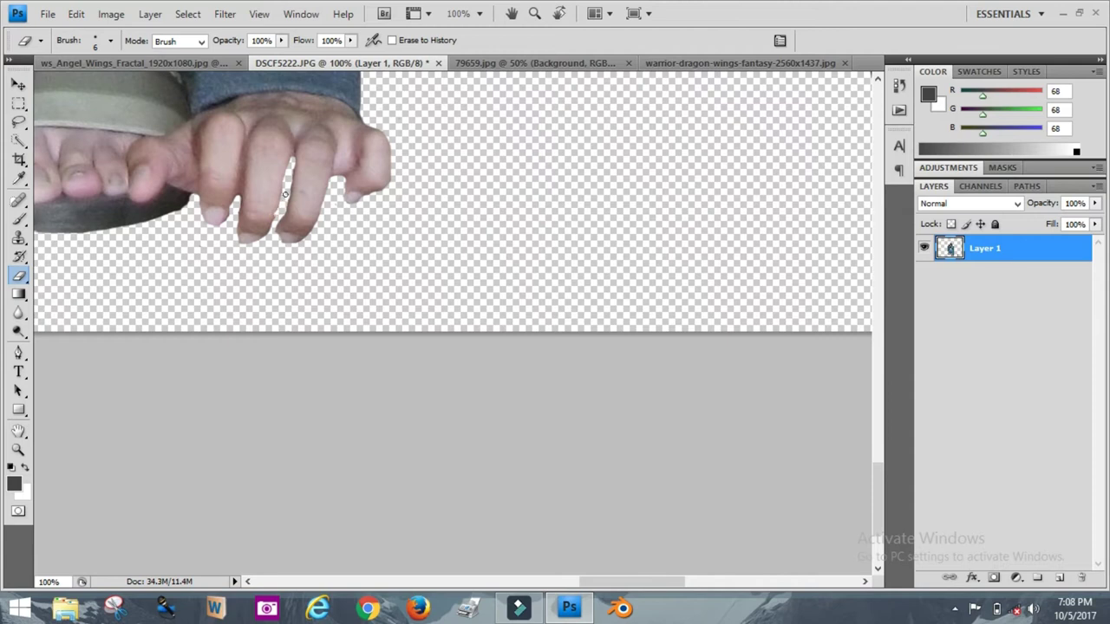
Step: Zoom out to 50% and set the Eraser size to 40
key("ctrl+minus")
scroll(450, 313, "up", 5)
left_click(110, 40)
left_click(39, 85)
key("Return")
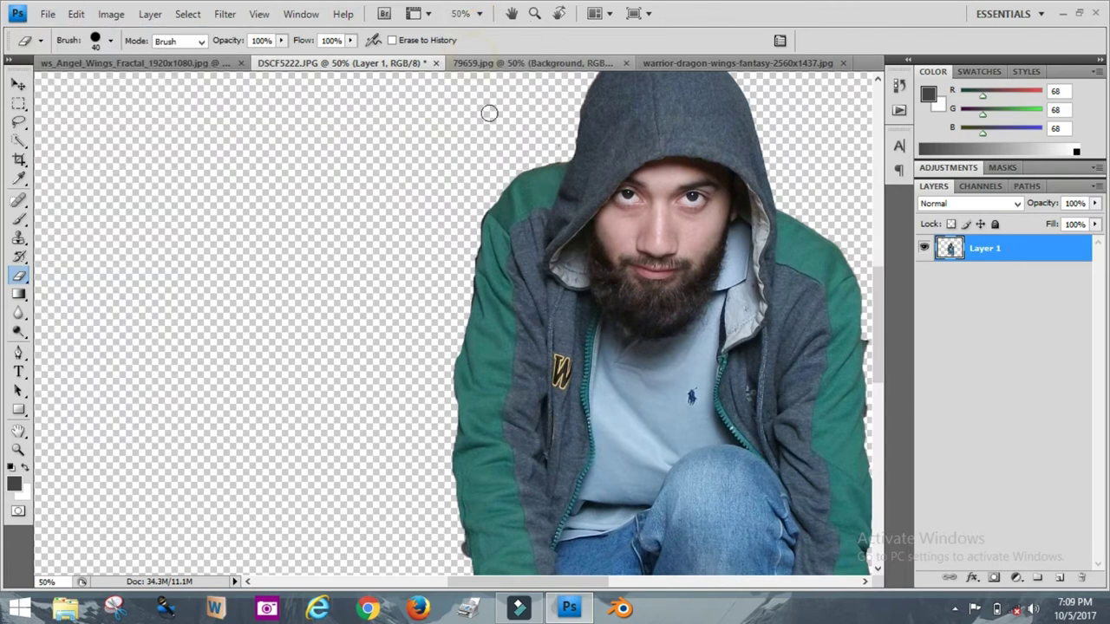
Step: Delete the unwanted Layer 3 from the mountain scene and return to the cut-out man document
key("ctrl+minus")
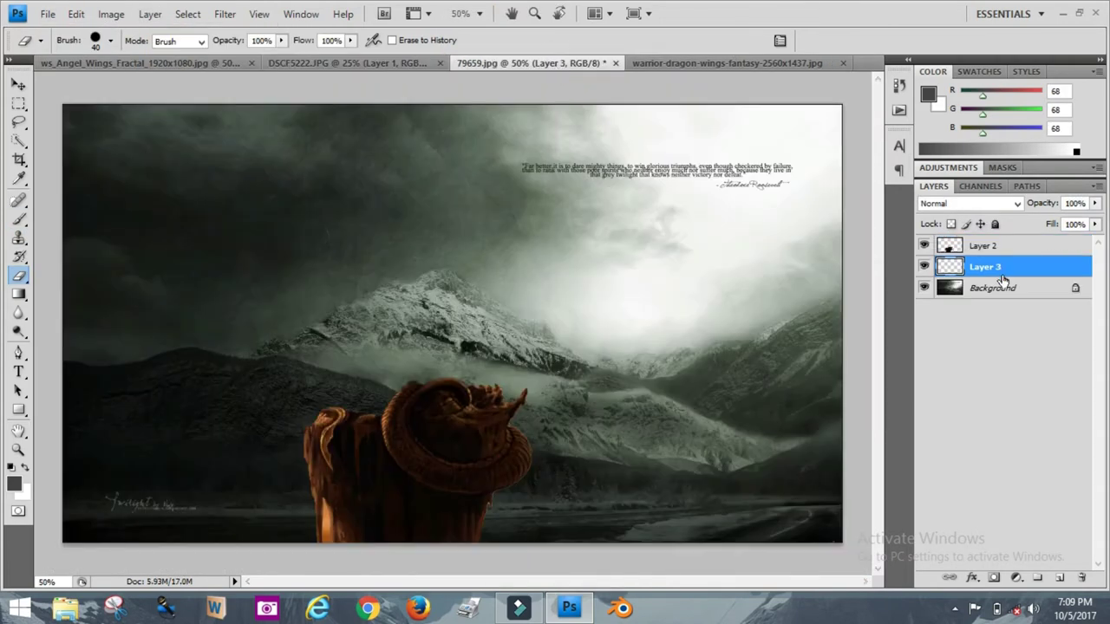
right_click(1015, 267)
left_click(971, 274)
left_click(347, 63)
left_click(150, 14)
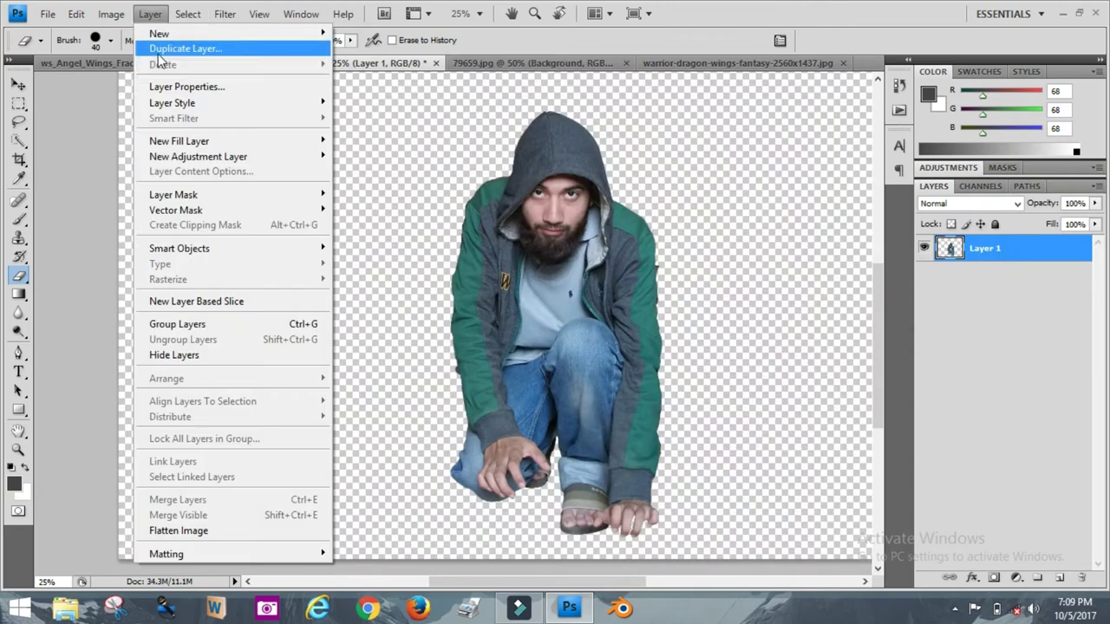
left_click(568, 64)
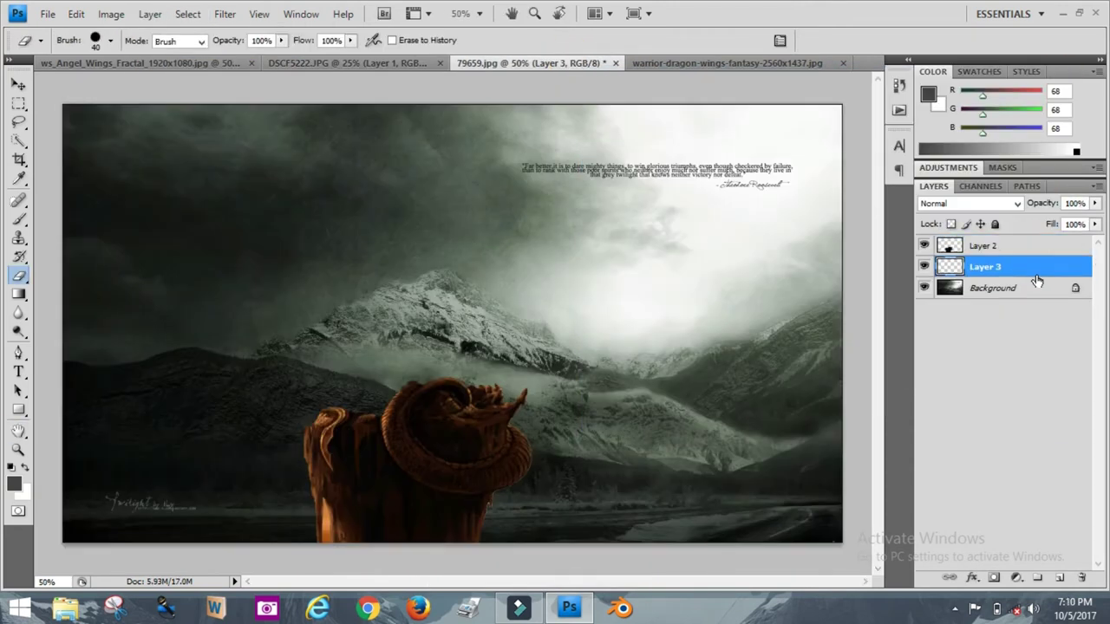
left_click(452, 226)
left_click(234, 63)
left_click(347, 63)
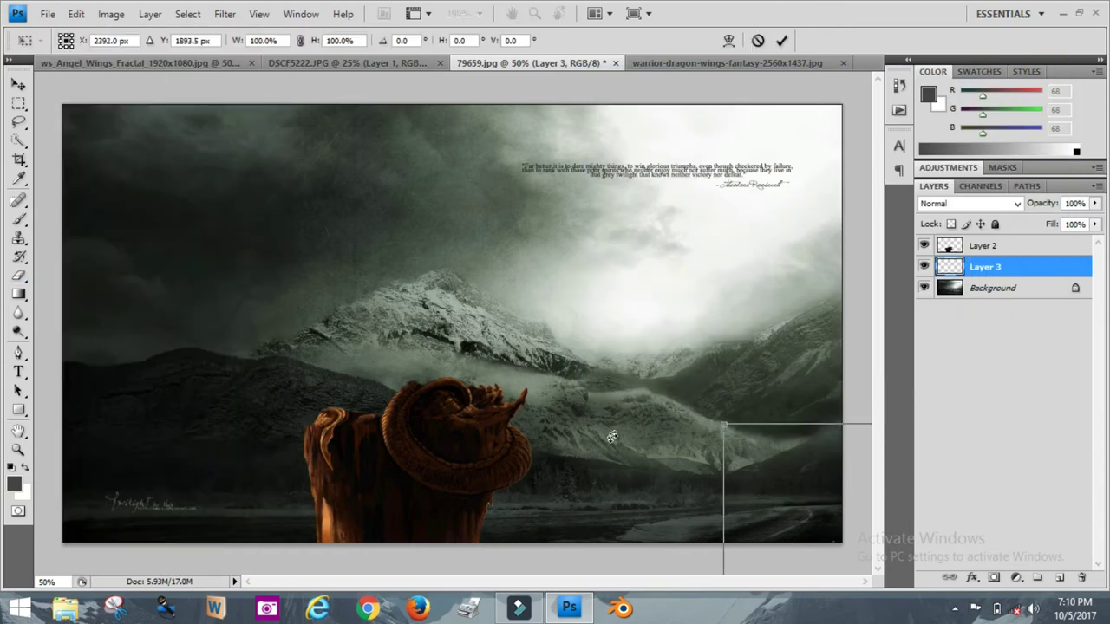
Step: Drag the cut-out man into 79659.jpg, scale him to about 39%, and lower him behind the fractal
mouse_move(543, 66)
left_mouse_down()
mouse_move(658, 152)
mouse_move(546, 211)
left_mouse_up()
left_click_drag(475, 357, 507, 262)
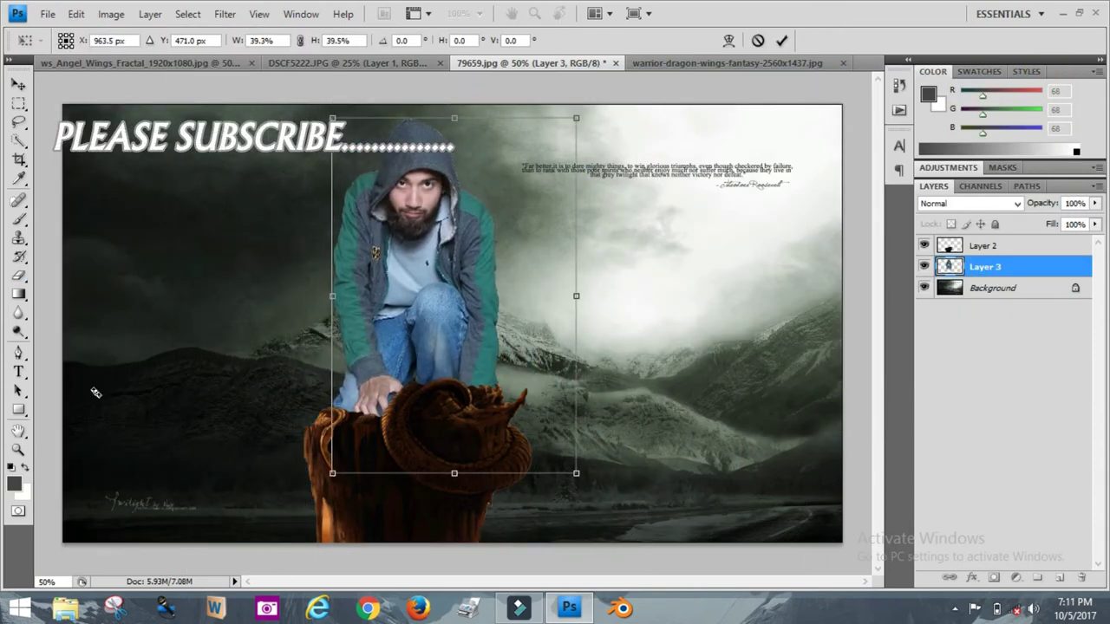
left_click(19, 254)
left_click(984, 246)
key("ctrl+t")
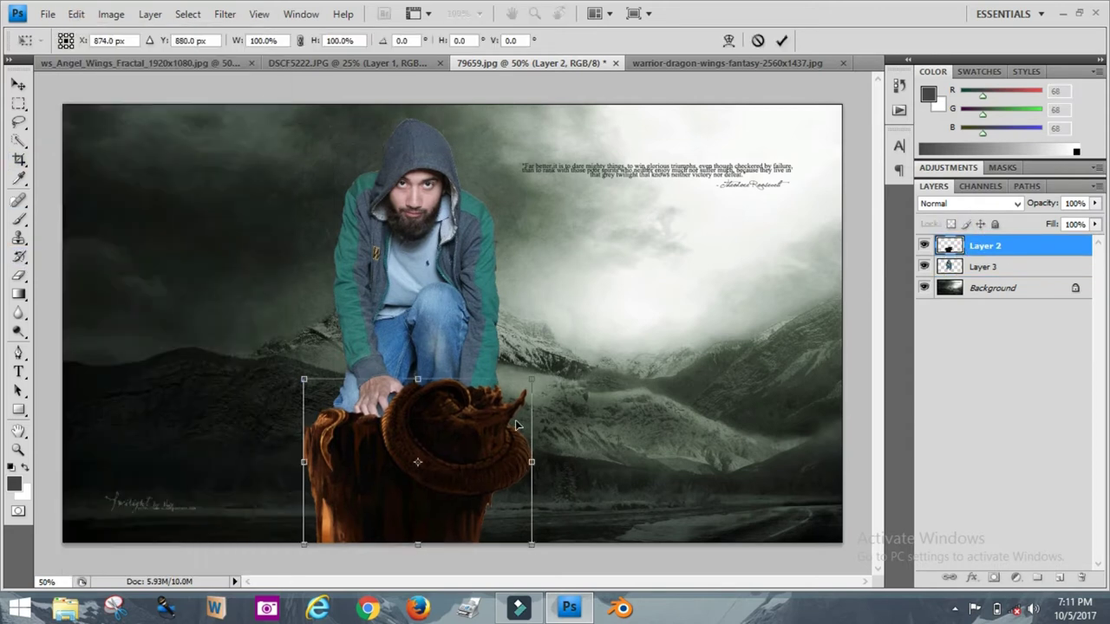
key("Return")
left_click(984, 267)
key("ctrl+t")
left_click_drag(517, 181, 520, 202)
Step: Commit the man's position and inspect the edges at 100% zoom before zooming back out
left_click(19, 254)
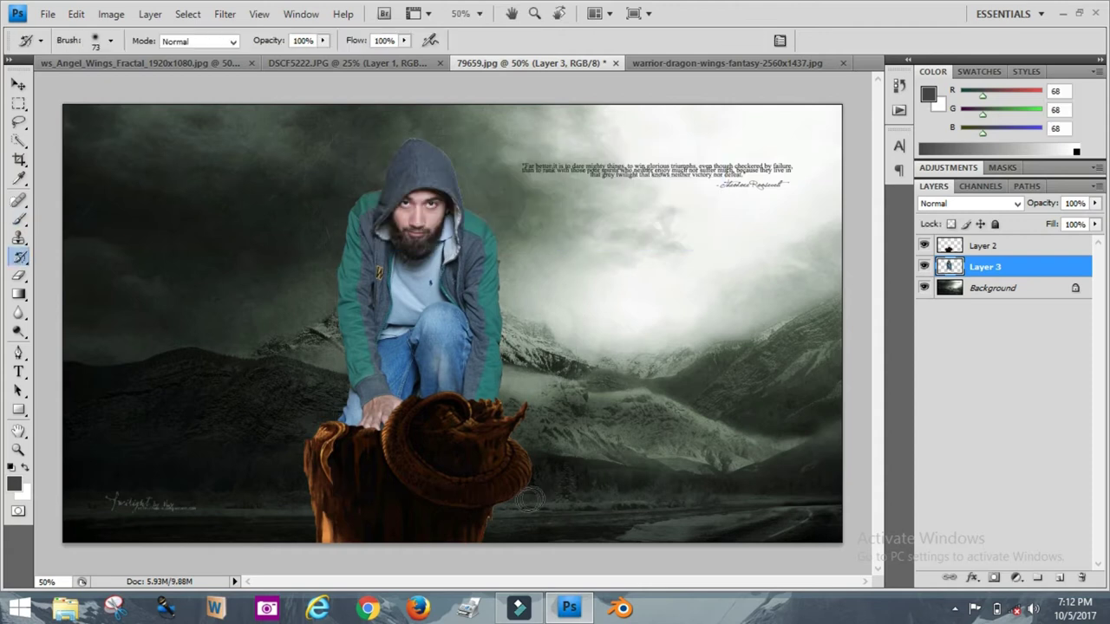
left_click(984, 245)
key("alt+bracketleft")
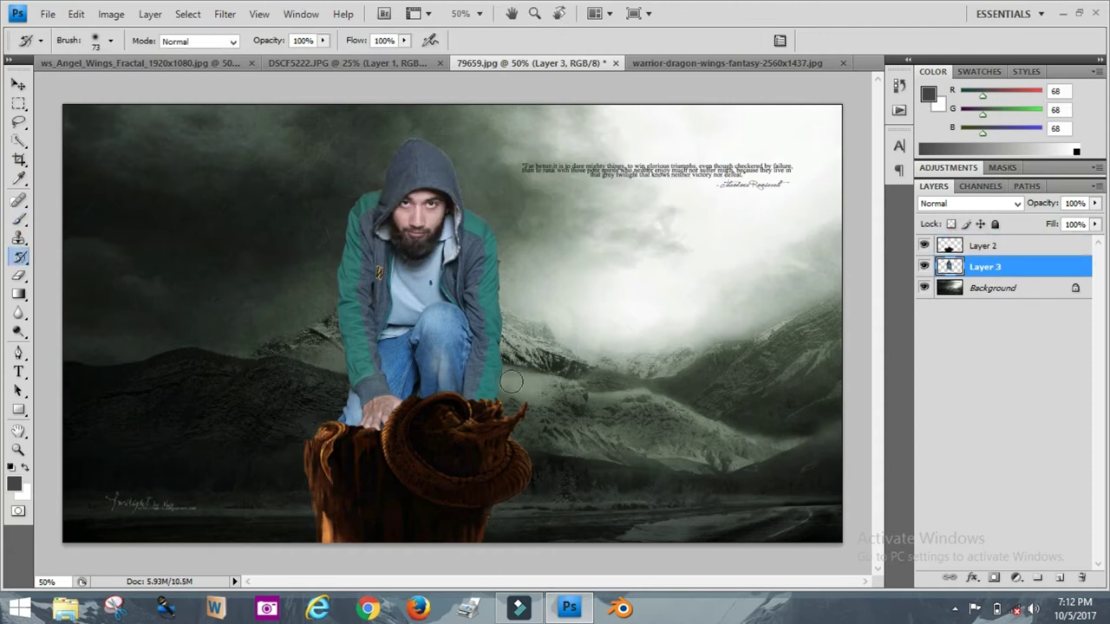
left_click(469, 14)
left_click(469, 69)
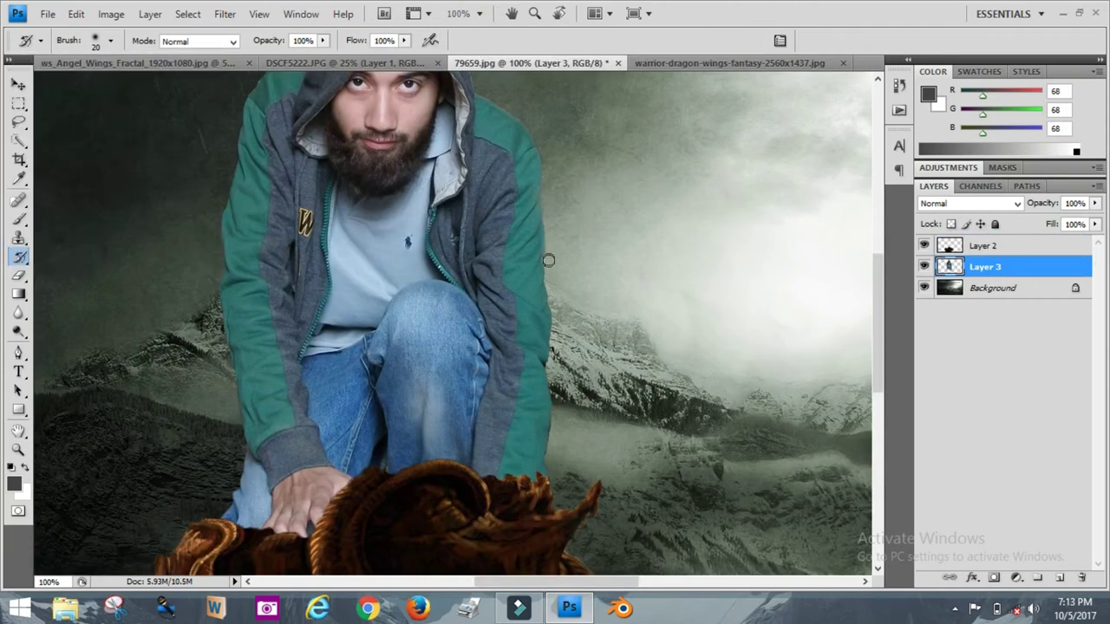
scroll(377, 87, "up", 5)
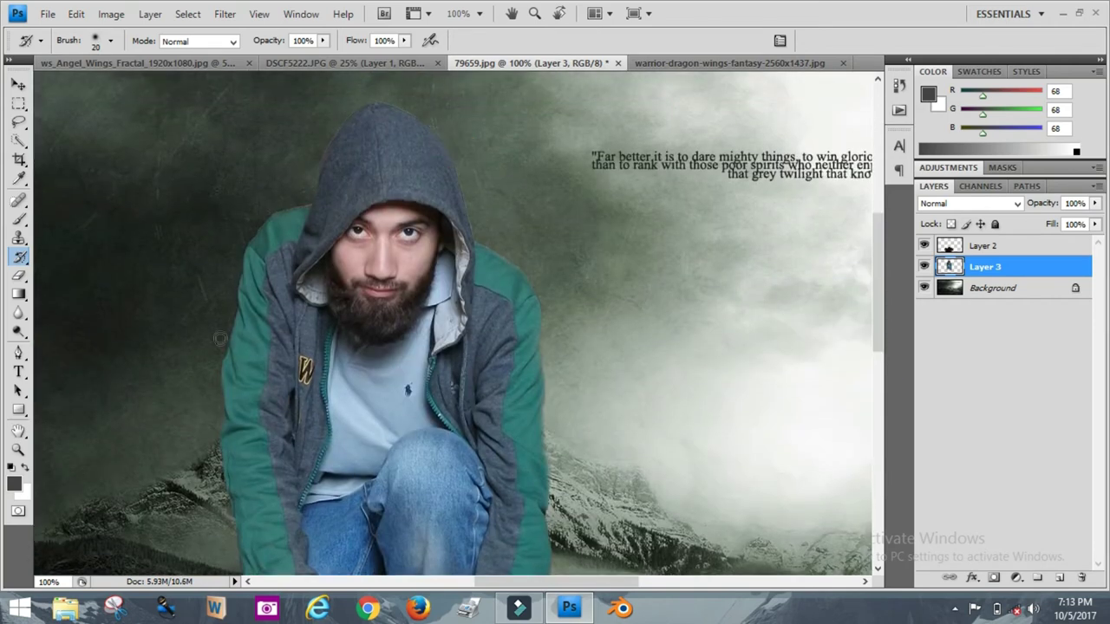
scroll(450, 324, "down", 9)
key("ctrl+minus")
key("ctrl+minus")
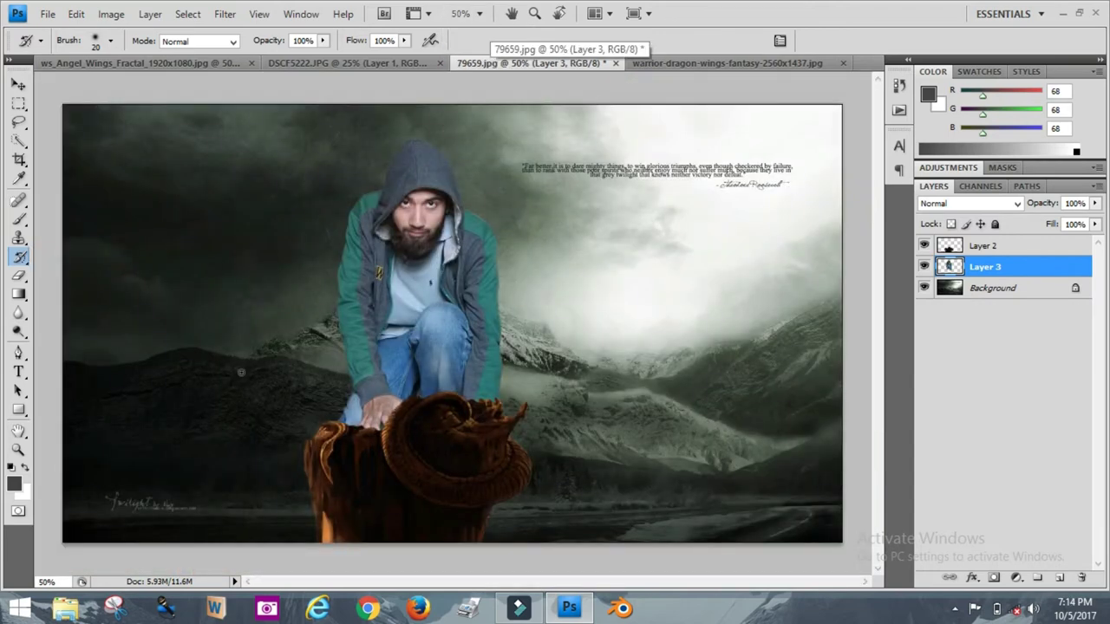
Step: Save the composite as a JPEG named 79659a, accepting the quality settings
left_click(48, 14)
left_click(83, 260)
left_click(595, 350)
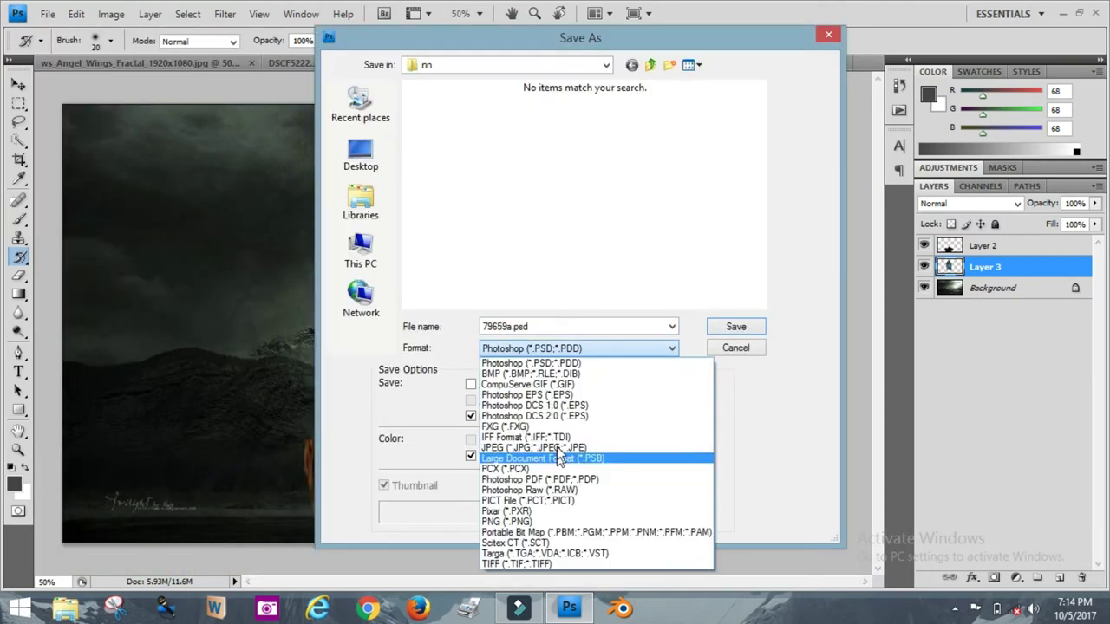
left_click(581, 443)
left_click(731, 325)
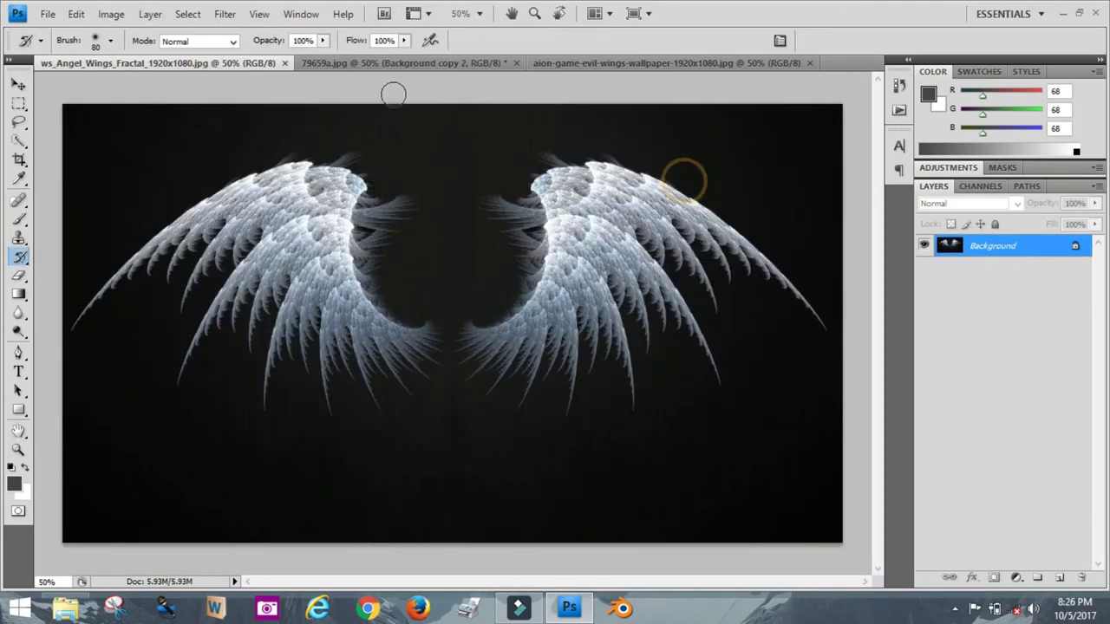
Step: Erase the wings layer's black background around the man with a size-182 Eraser
left_click(95, 39)
left_click_drag(563, 113, 563, 520)
left_click_drag(693, 130, 737, 520)
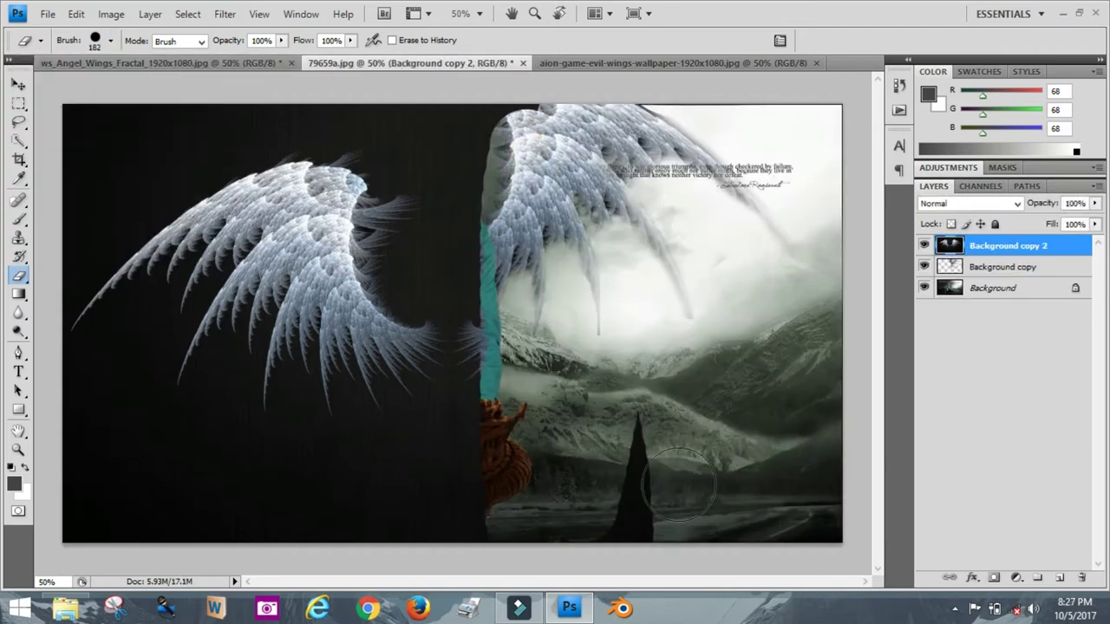
left_click_drag(260, 131, 434, 503)
mouse_move(130, 173)
left_mouse_down()
mouse_move(514, 395)
mouse_move(347, 165)
left_mouse_up()
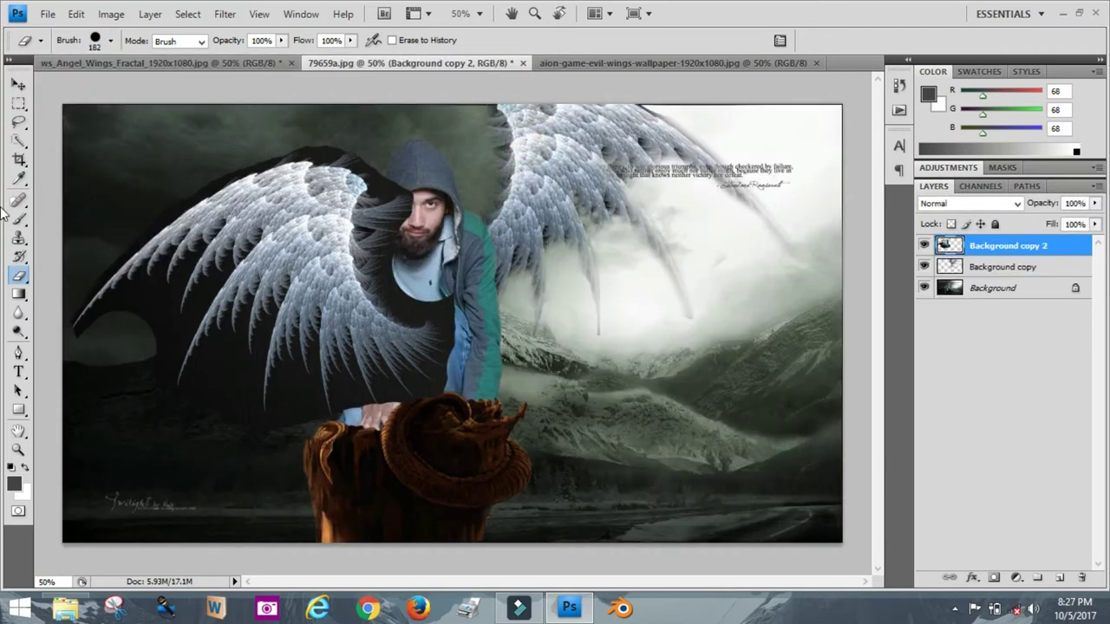
Step: Apply the wings transform and set up a 162-size brush at 23% opacity
key("ctrl+t")
key("b")
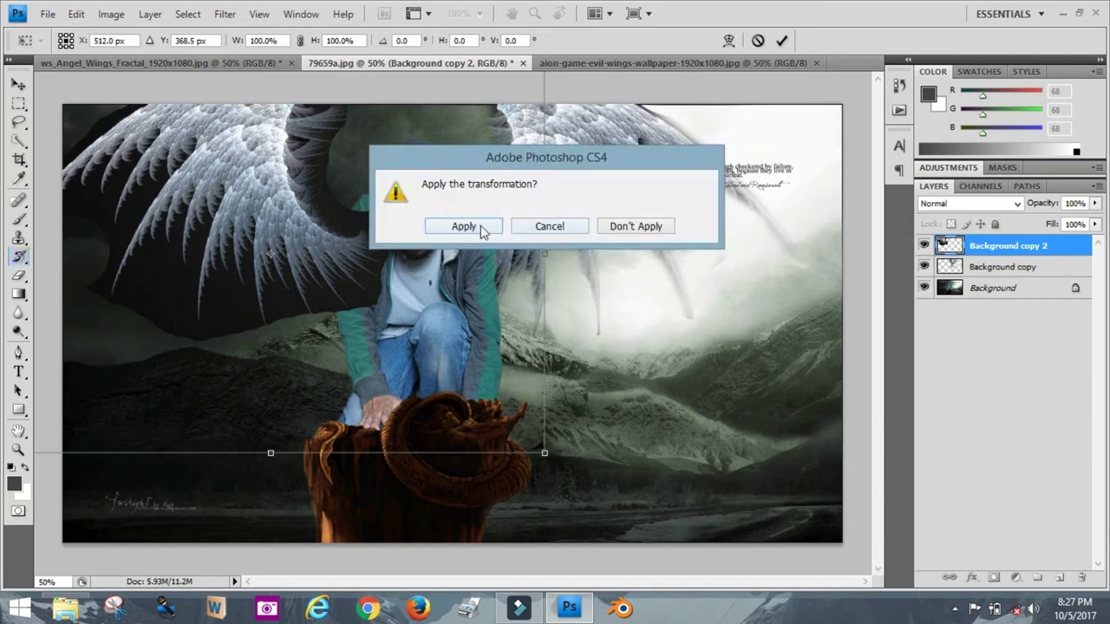
left_click(472, 227)
left_click(110, 41)
type("162")
key("Return")
key("4")
key("7")
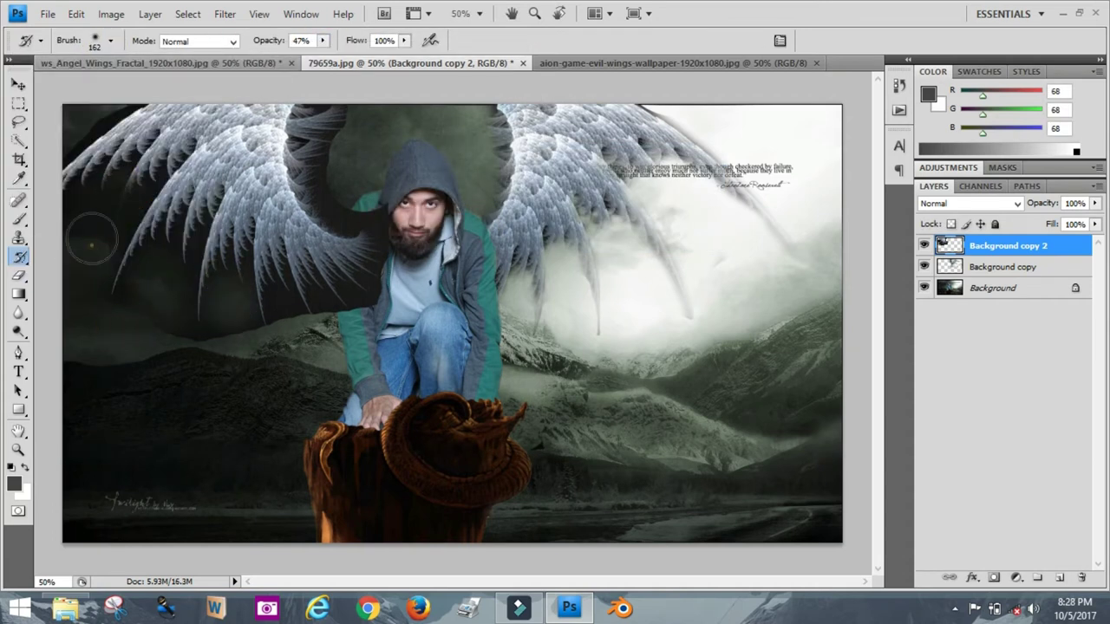
key("2")
key("3")
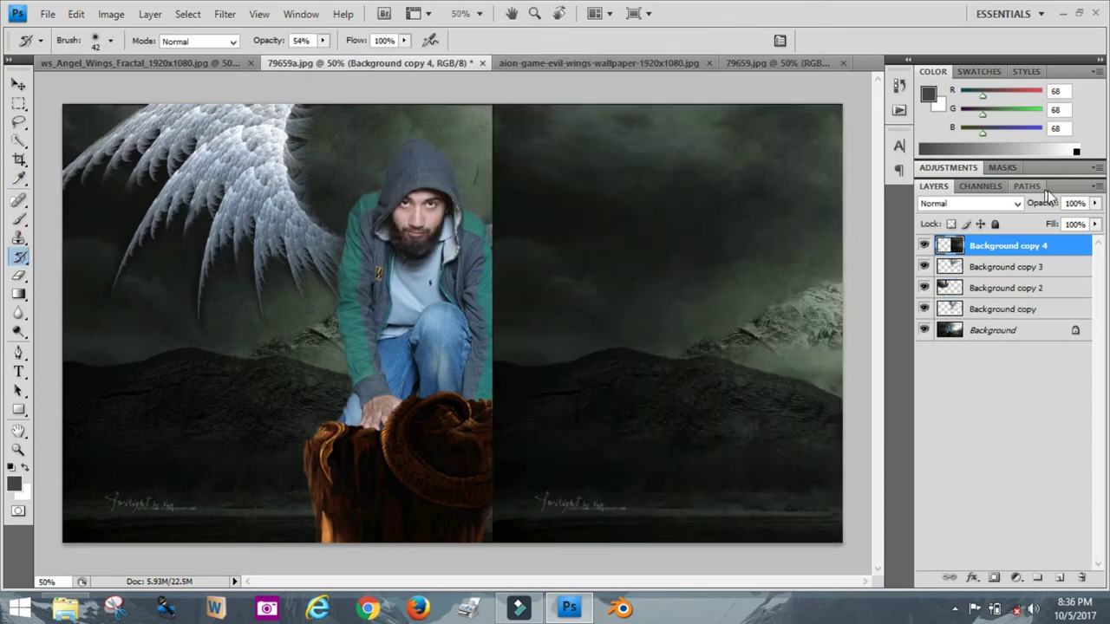
Step: Move Background copy 4 below copy 3 and erase the wings and clouds from the right half
left_click_drag(1041, 247, 1039, 266)
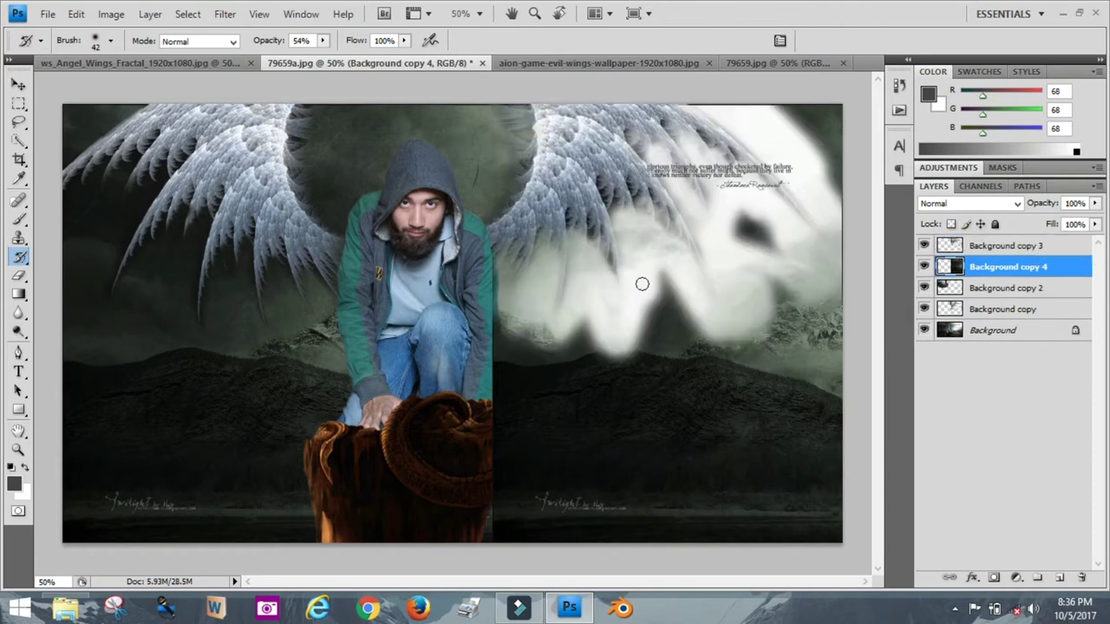
left_click(1005, 245)
left_click_drag(641, 347, 708, 367)
key("e")
mouse_move(564, 356)
left_mouse_down()
mouse_move(832, 242)
mouse_move(512, 347)
mouse_move(564, 182)
left_mouse_up()
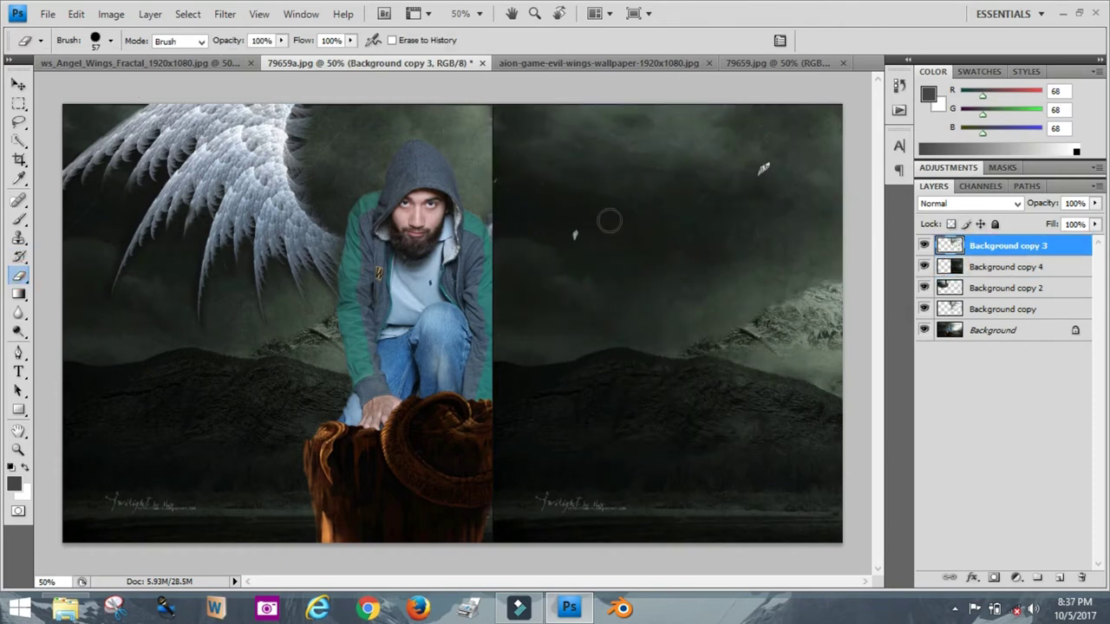
Step: History-brush a soft bright glow beside the man, finishing with faint strokes at 16% opacity
left_click(19, 257)
left_click(110, 40)
left_click_drag(512, 330, 466, 246)
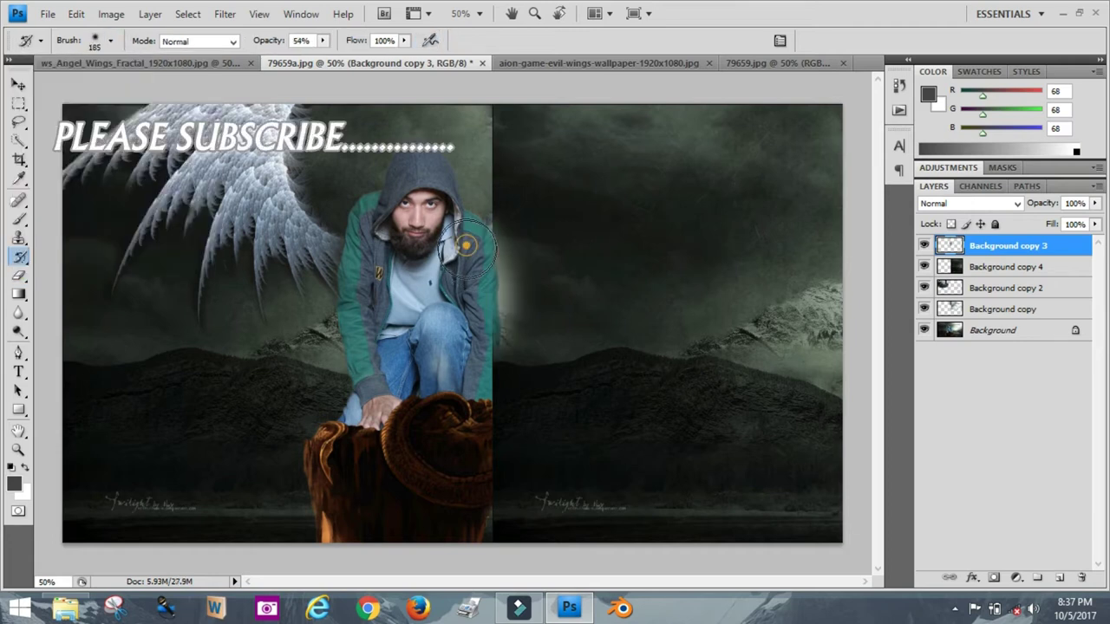
left_click_drag(467, 119, 507, 290)
key("0")
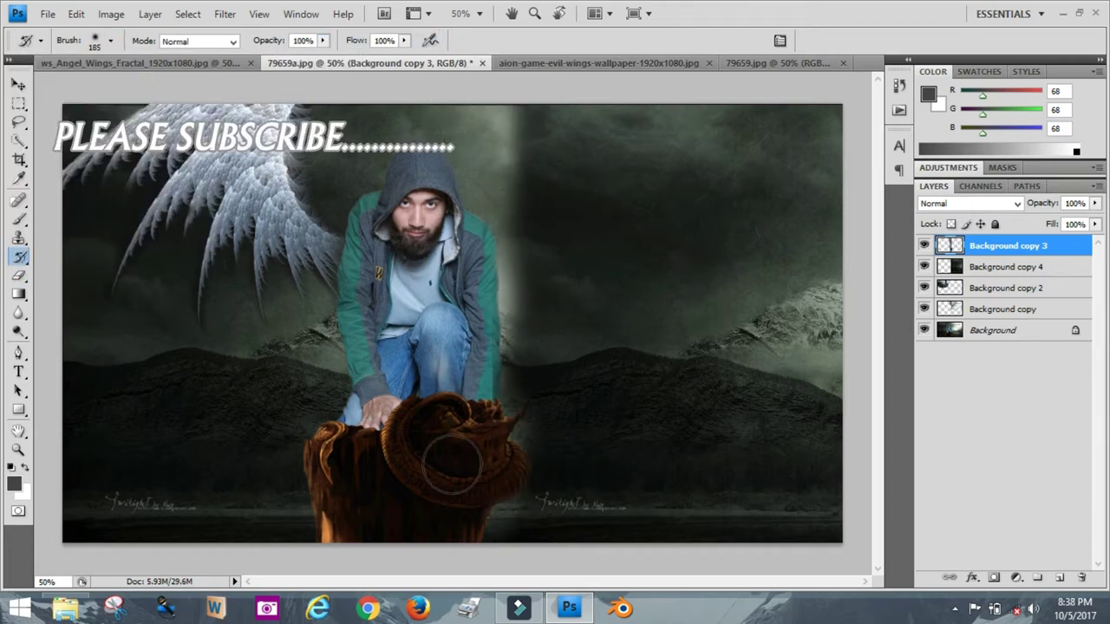
key("1")
key("6")
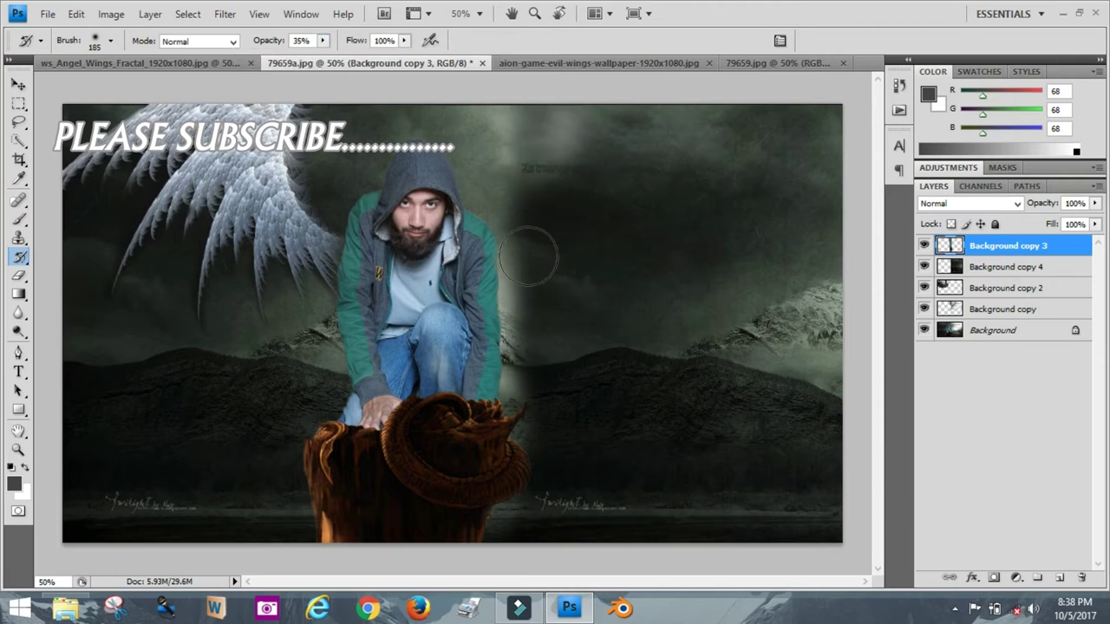
left_click_drag(524, 286, 542, 407)
Step: Duplicate the fractal angel wings layer into the 79659a.jpg composite
left_click(48, 14)
left_click(138, 63)
left_click(150, 14)
left_click(186, 48)
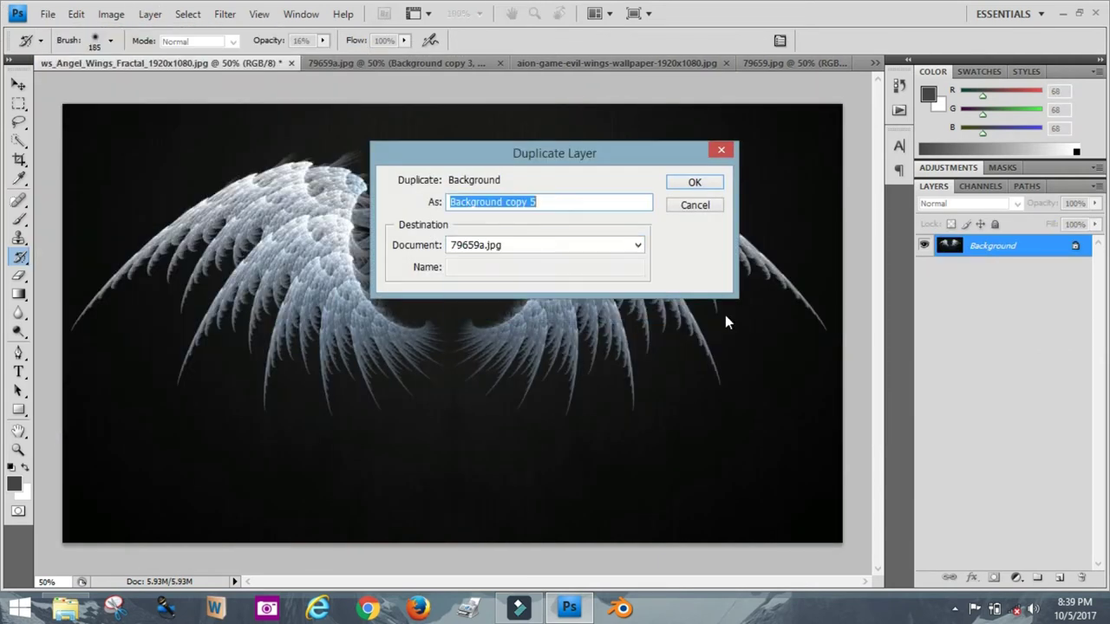
left_click(695, 182)
left_click(397, 62)
Step: Erase the wings covering the man with a 201-pixel eraser
key("e")
left_click(110, 40)
type("201")
key("Return")
mouse_move(390, 173)
left_mouse_down()
mouse_move(124, 286)
mouse_move(633, 123)
mouse_move(800, 379)
left_mouse_up()
Step: Free Transform the wing layer to nudge it slightly upward
left_click(76, 13)
left_click(113, 314)
mouse_move(711, 237)
left_mouse_down()
mouse_move(733, 213)
mouse_move(737, 226)
left_mouse_up()
key("Return")
Step: At 100% zoom, brighten the right wing and its dark surroundings with a 70-pixel brush
key("ctrl+1")
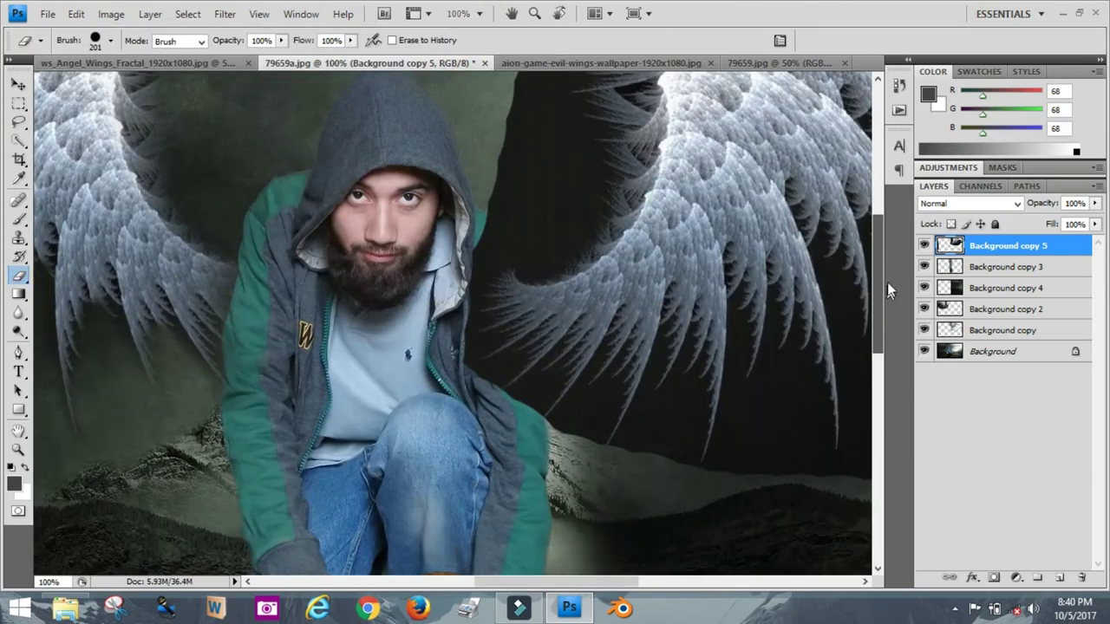
scroll(521, 291, "up", 2)
left_click(102, 40)
type("70")
key("Return")
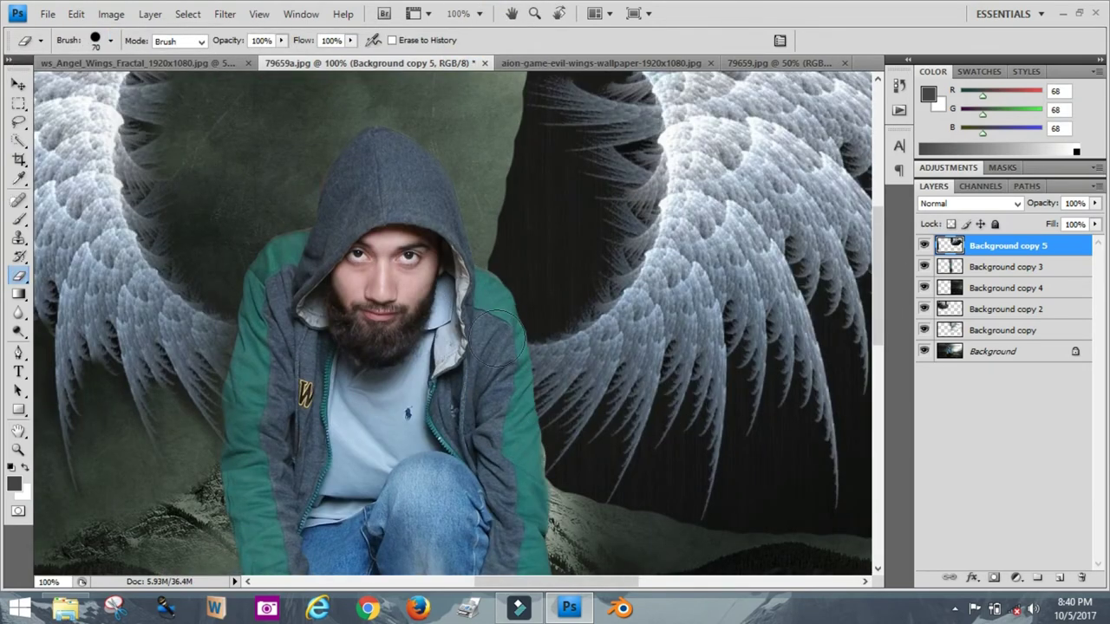
mouse_move(604, 152)
left_mouse_down()
mouse_move(520, 260)
mouse_move(607, 468)
mouse_move(833, 312)
left_mouse_up()
scroll(451, 485, "right", 5)
mouse_move(451, 485)
left_mouse_down()
mouse_move(705, 404)
mouse_move(607, 226)
mouse_move(612, 181)
left_mouse_up()
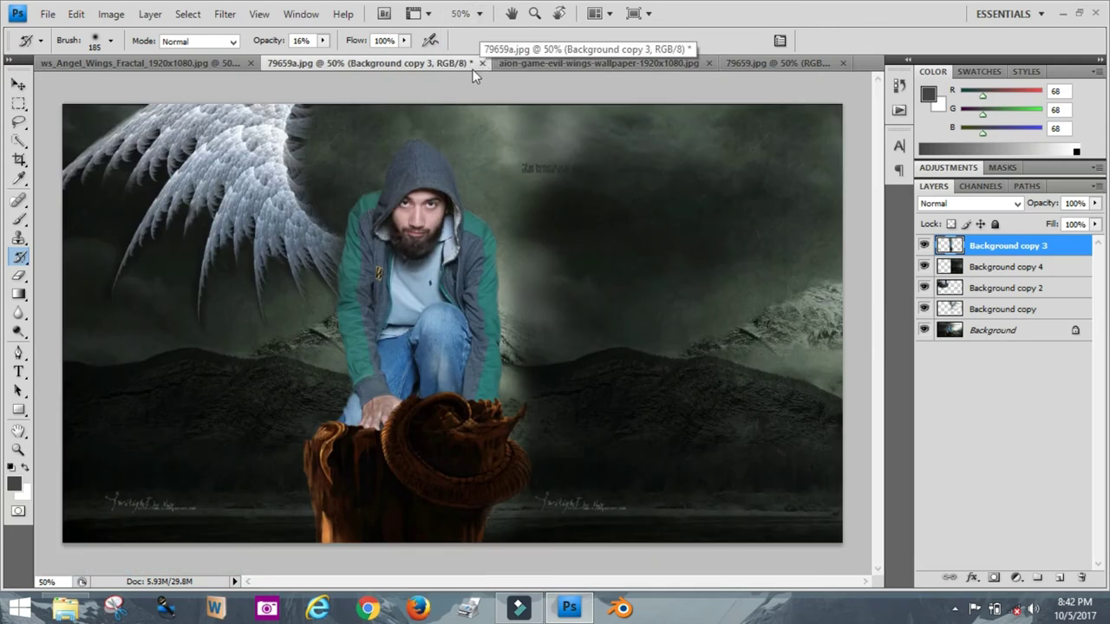
Step: Start a Save As with JPEG chosen as the file format
left_click(47, 13)
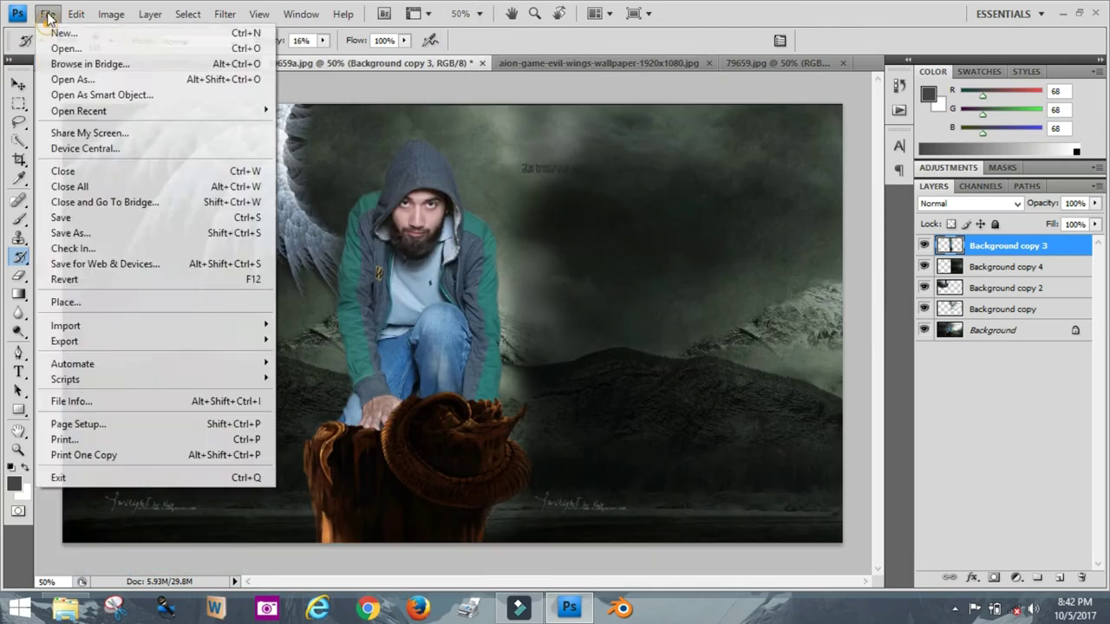
left_click(79, 230)
left_click(577, 348)
left_click(512, 426)
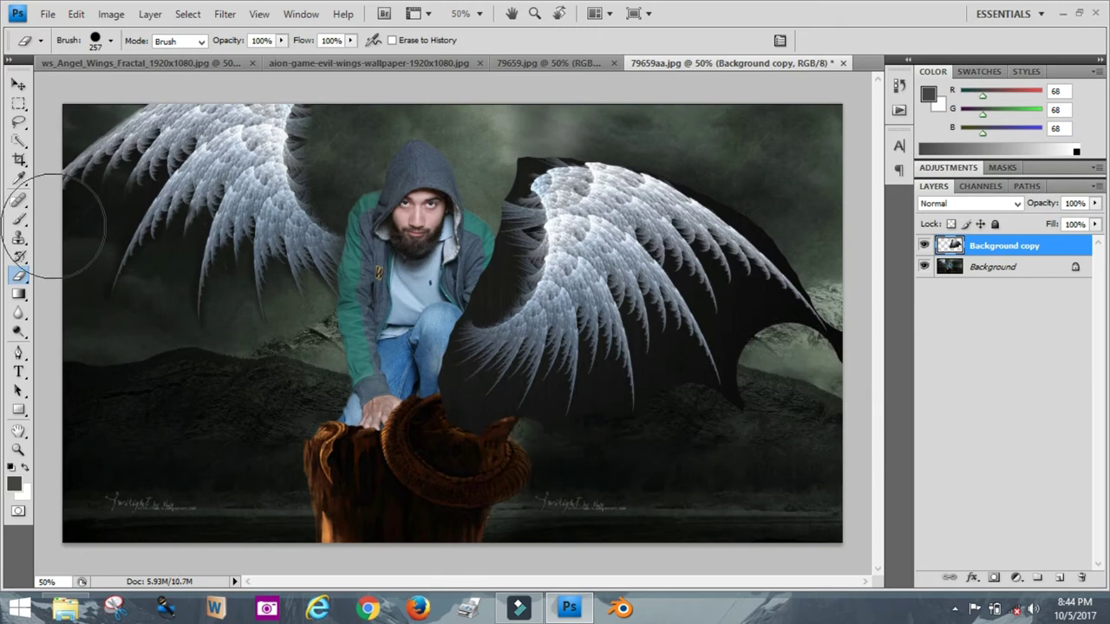
Step: Shrink the eraser and remove the dark edge of the right wing
left_click(755, 368)
left_click(110, 40)
left_click_drag(54, 82, 43, 82)
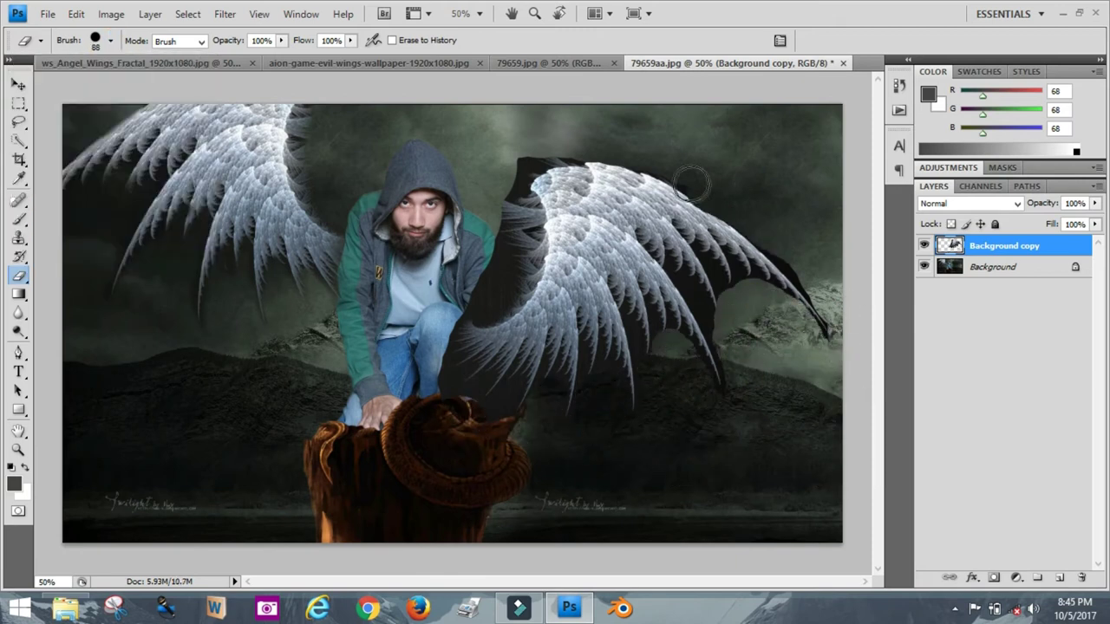
left_click(512, 159)
right_click(468, 391)
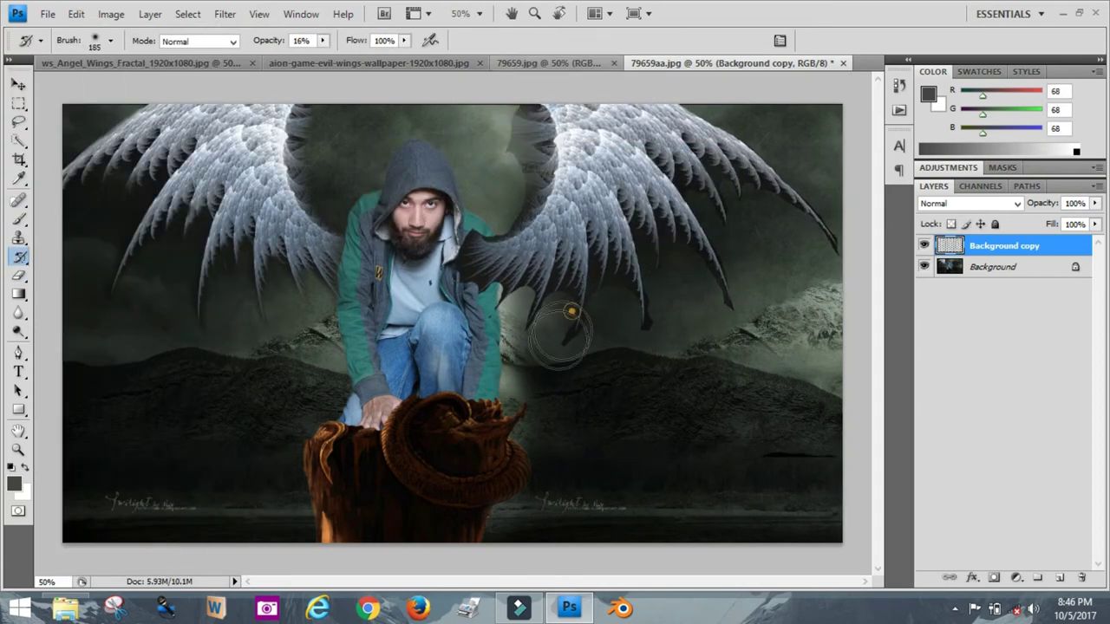
key("e")
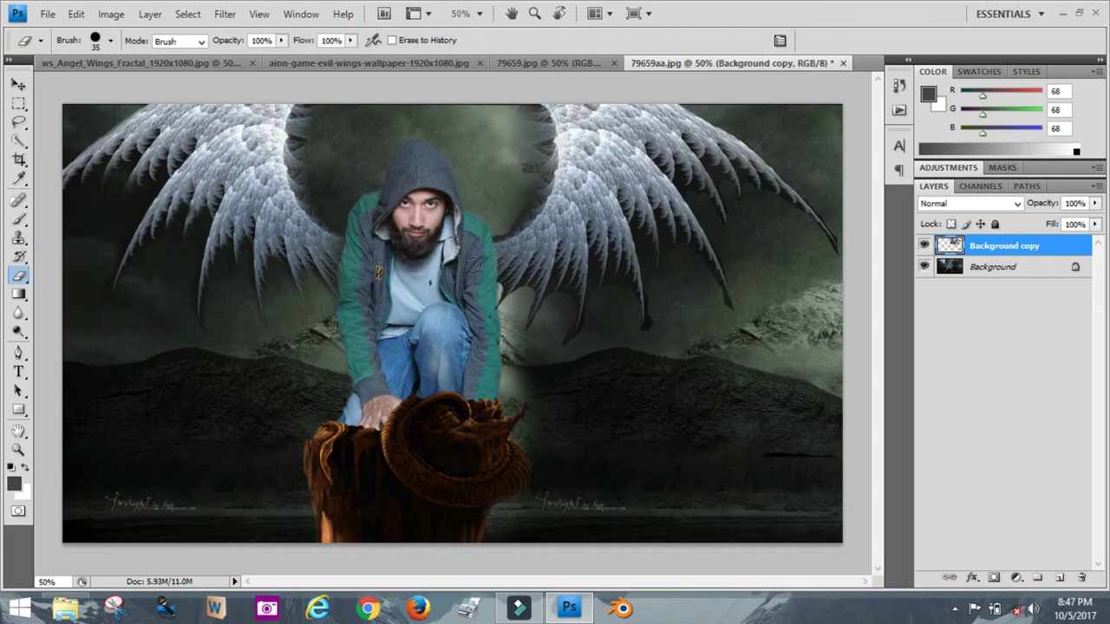
Step: At 100% zoom, history-brush the area left of the right wing with adjusted opacity
left_click(18, 258)
key("ctrl+alt+0")
left_click(102, 40)
left_click(610, 268)
left_click_drag(548, 252, 635, 286)
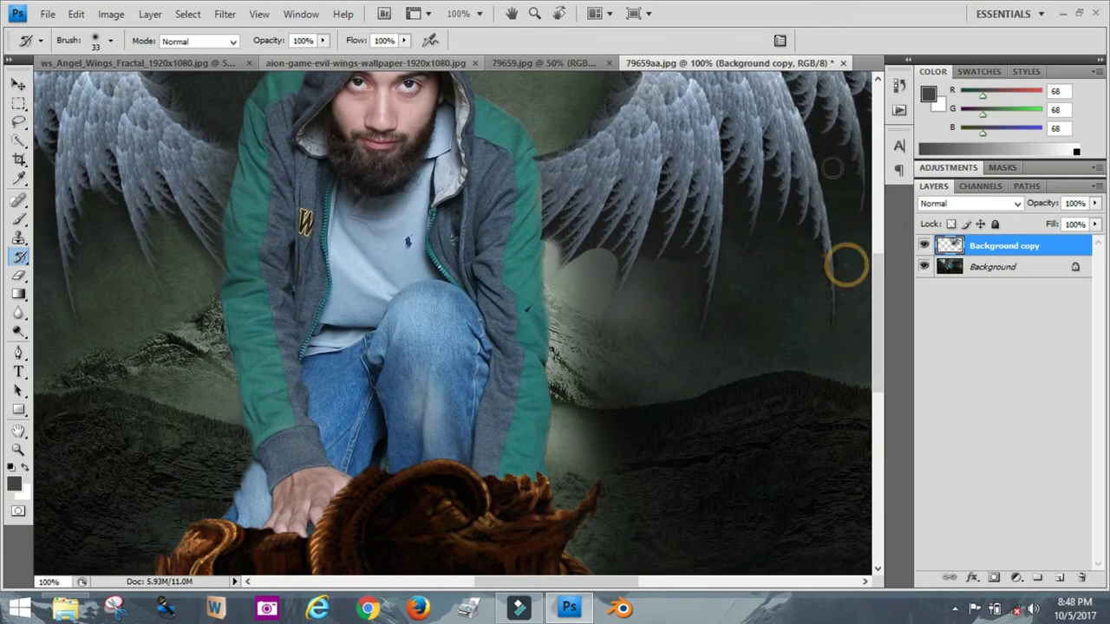
scroll(845, 265, "right", 5)
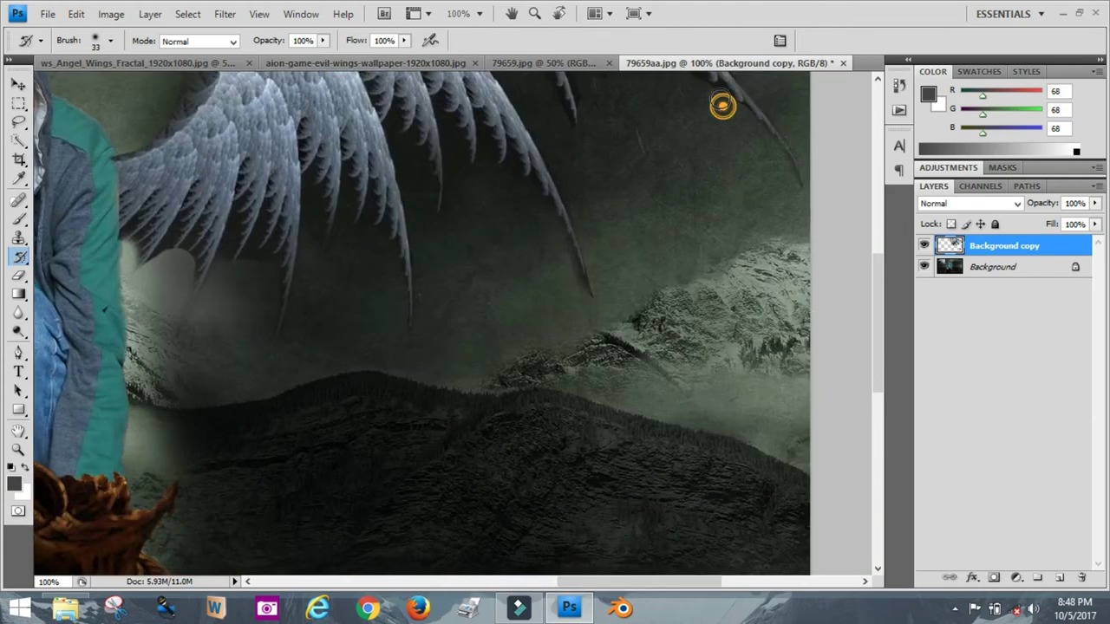
scroll(514, 275, "up", 3)
Step: Set the brush size to 22 and view the canvas at 50%
left_click(110, 41)
left_click_drag(109, 71, 104, 71)
left_click(136, 515)
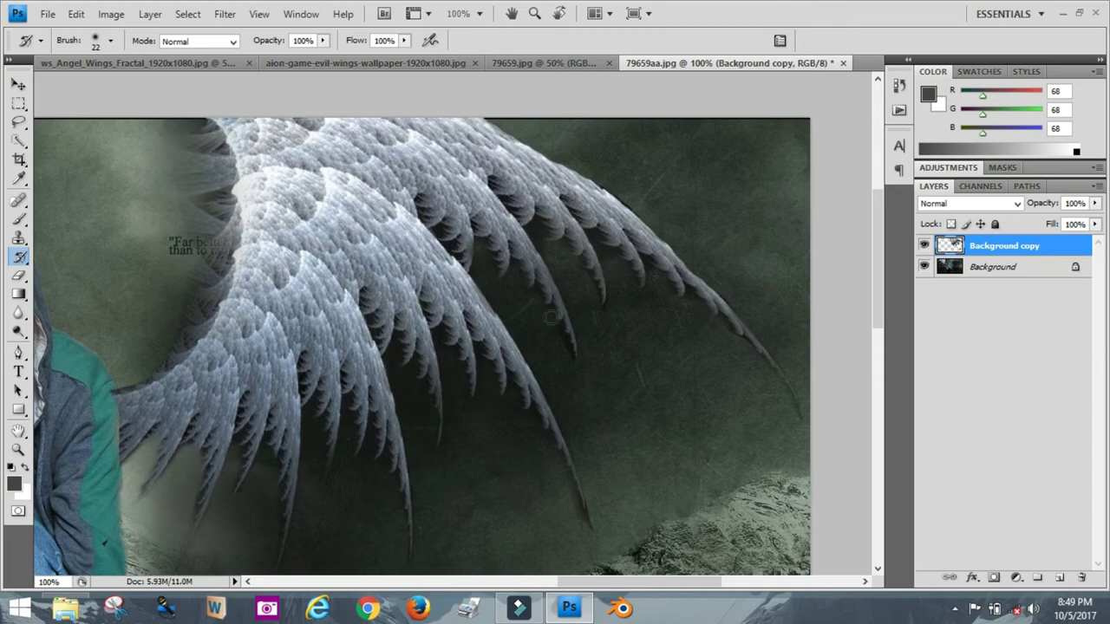
left_click(478, 13)
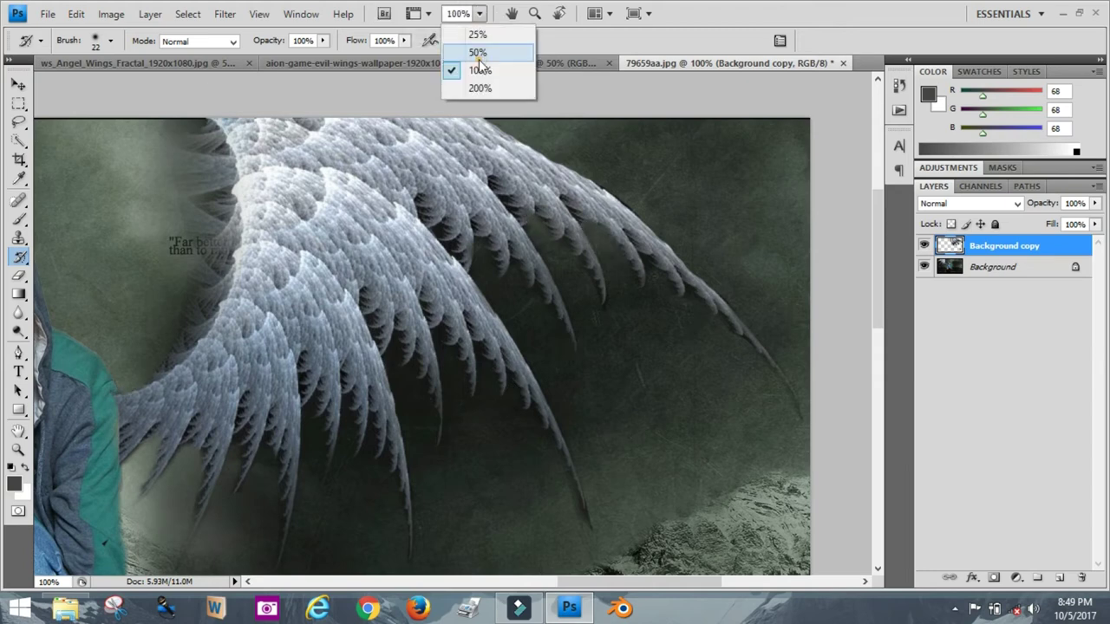
left_click(483, 64)
Step: Save the composite as both a JPG and a PSD file
left_click(47, 14)
left_click(70, 233)
key("Return")
key("Return")
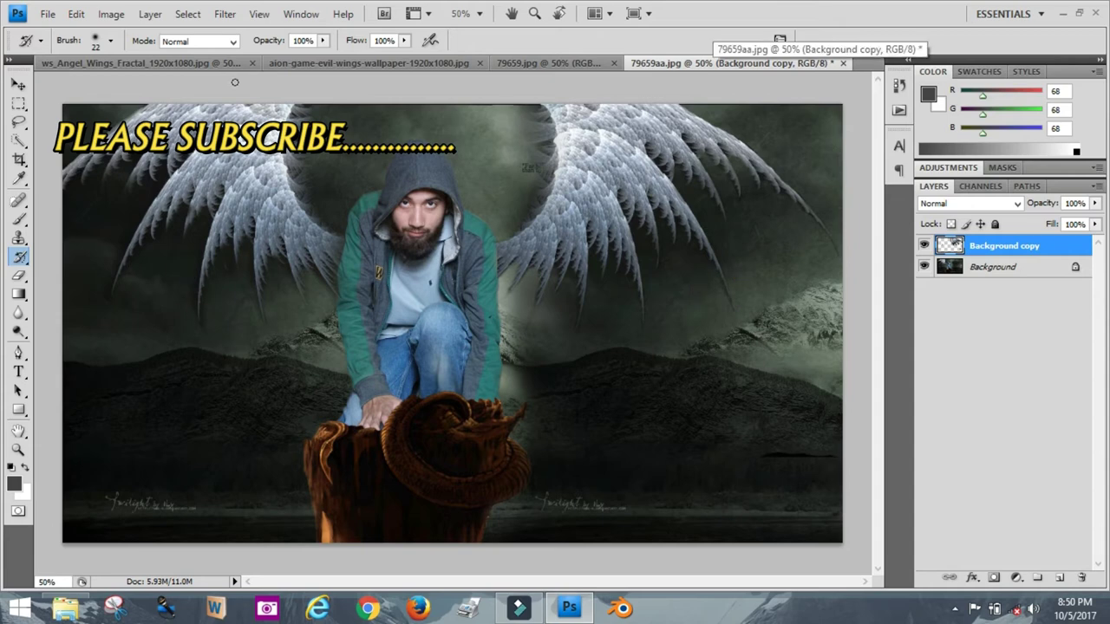
left_click(48, 14)
left_click(70, 234)
key("Return")
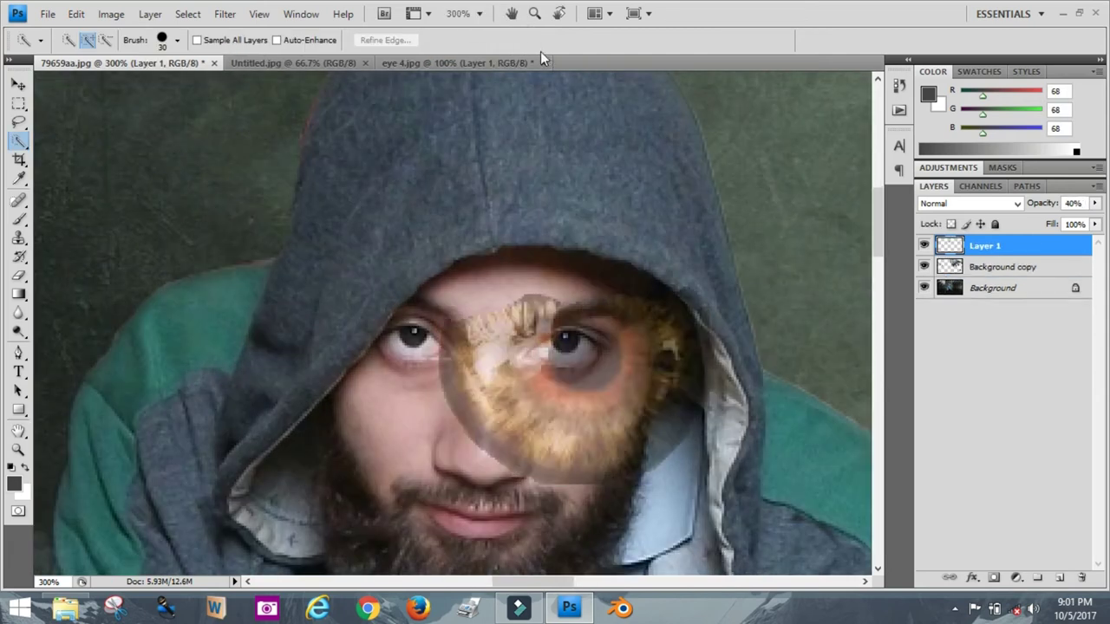
Step: Try scaling the eye layer onto the left eye, then cancel the transform
left_click(77, 13)
left_click(99, 312)
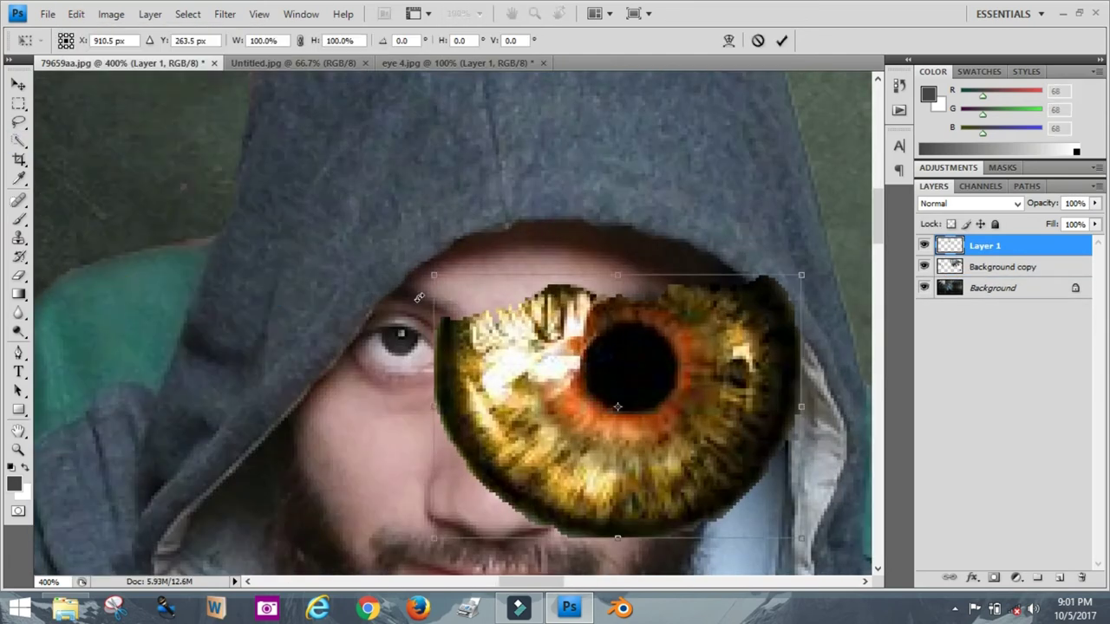
mouse_move(763, 486)
left_mouse_down()
mouse_move(420, 363)
mouse_move(422, 333)
left_mouse_up()
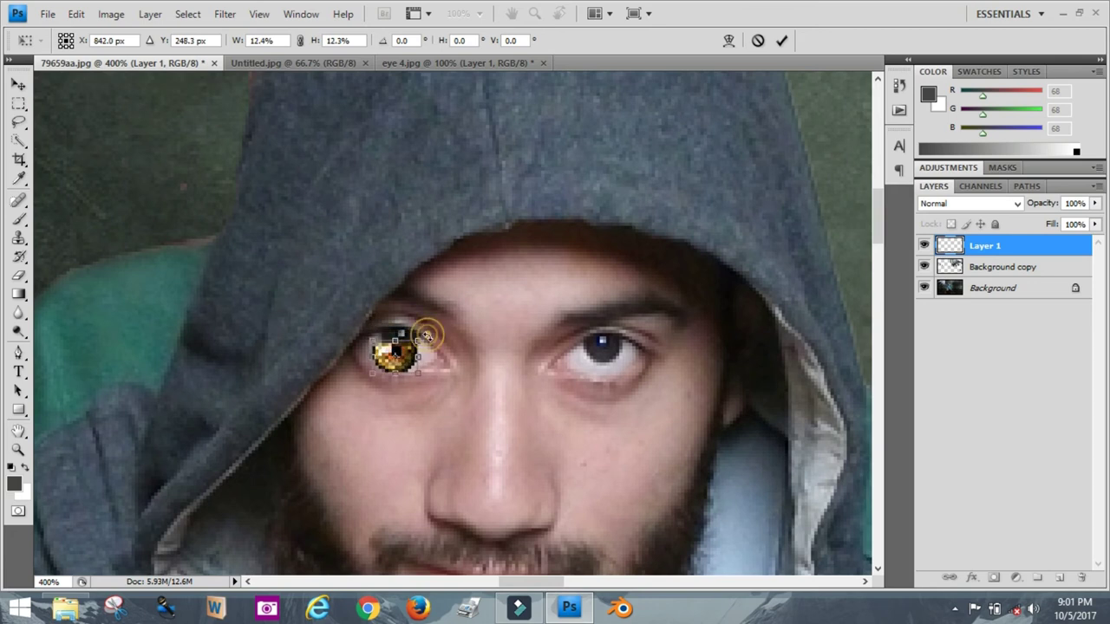
right_click(402, 357)
key("Escape")
key("w")
left_click(636, 226)
Step: Duplicate the eye layer and scale the copy onto the left eye
right_click(984, 245)
left_click(902, 268)
key("Return")
key("e")
key("ctrl+t")
left_click_drag(435, 283, 764, 508)
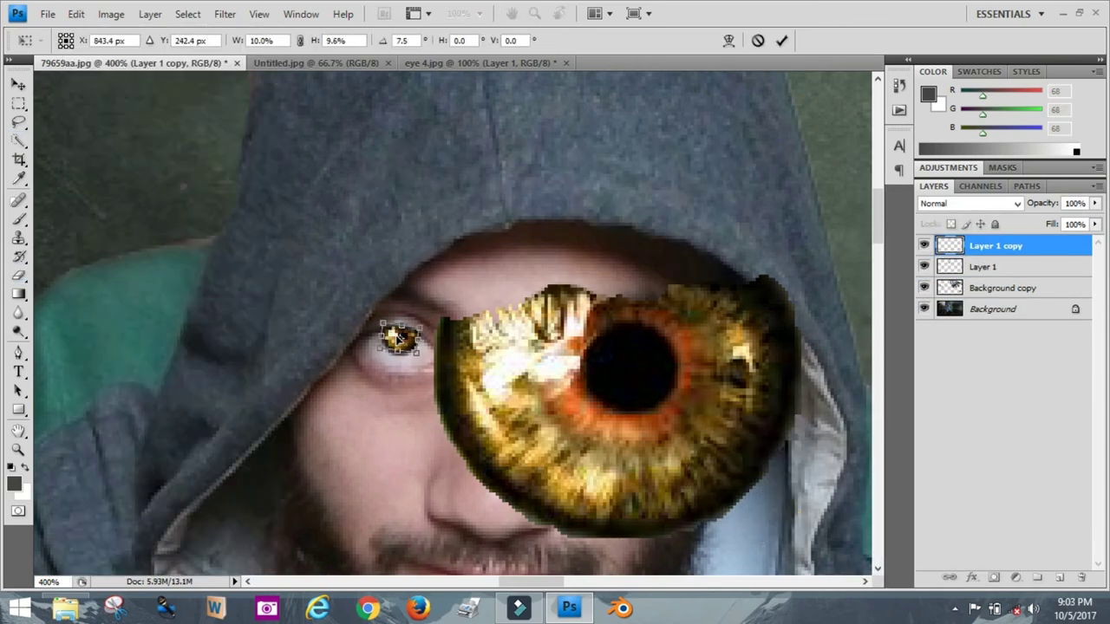
key("Return")
Step: Scale the original eye layer onto the right eye, then zoom back out to 100%
left_click(985, 266)
key("ctrl+t")
left_click_drag(435, 283, 776, 513)
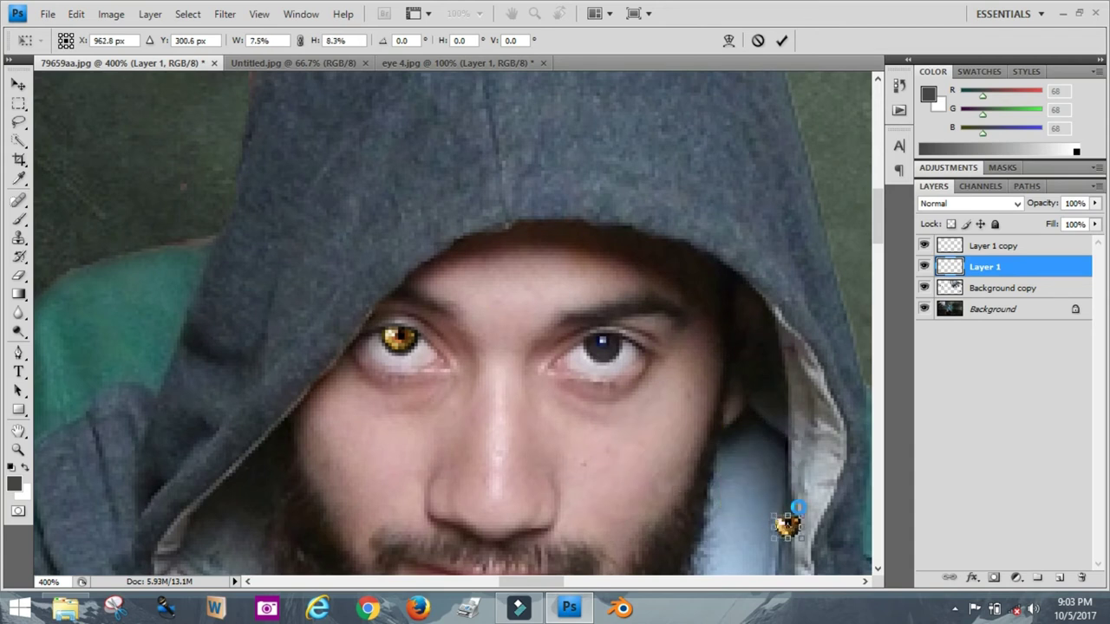
key("Return")
left_click(479, 13)
left_click(477, 87)
left_click(479, 13)
left_click(483, 73)
left_click(478, 13)
Step: Collapse the side panels and settle the view magnification at 75%
left_click(482, 53)
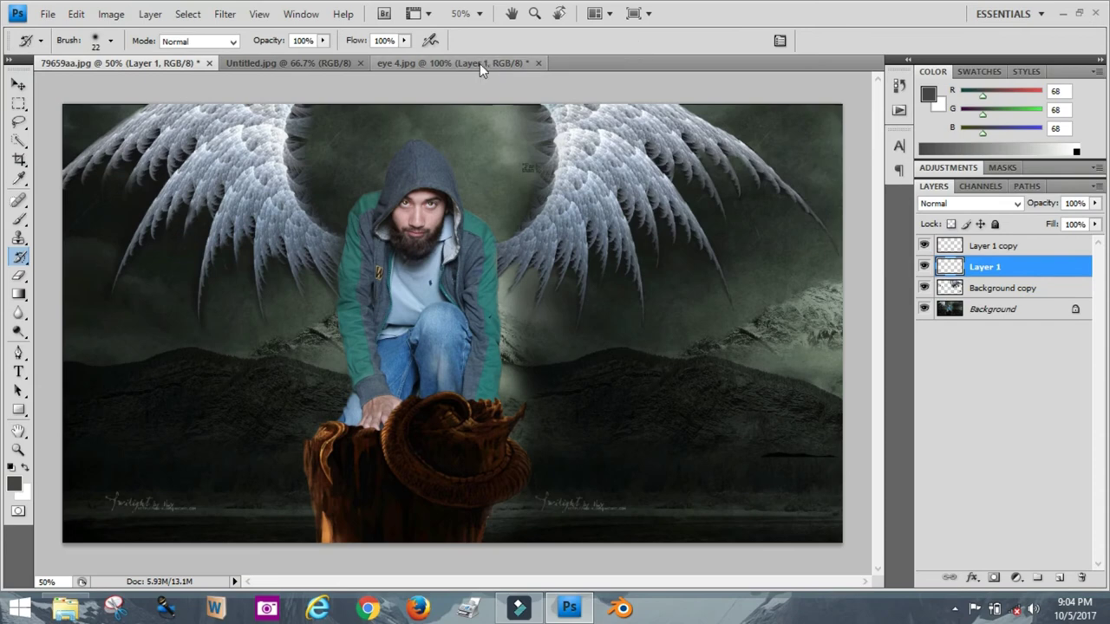
scroll(423, 168, "up", 3)
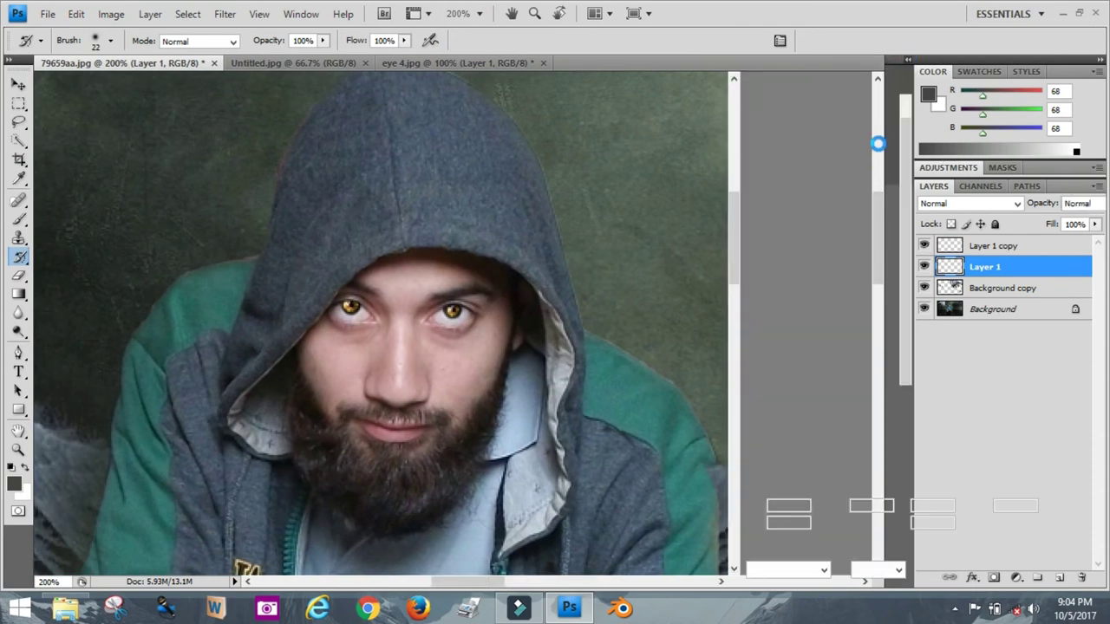
left_click(1100, 60)
left_click(479, 13)
left_click(482, 68)
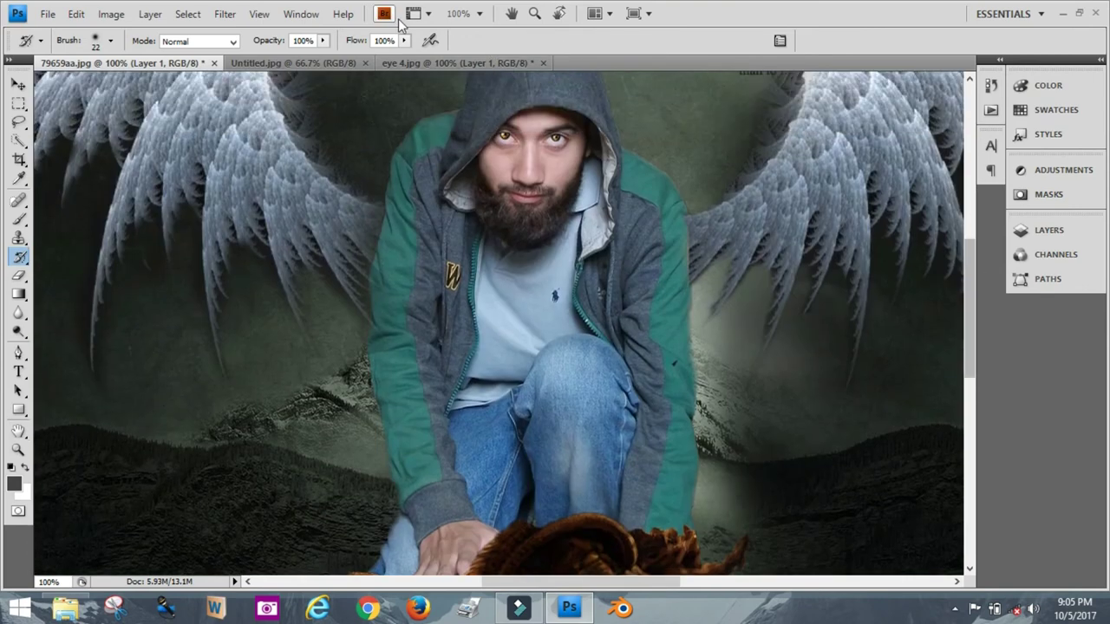
left_click(459, 13)
type("90")
key("Return")
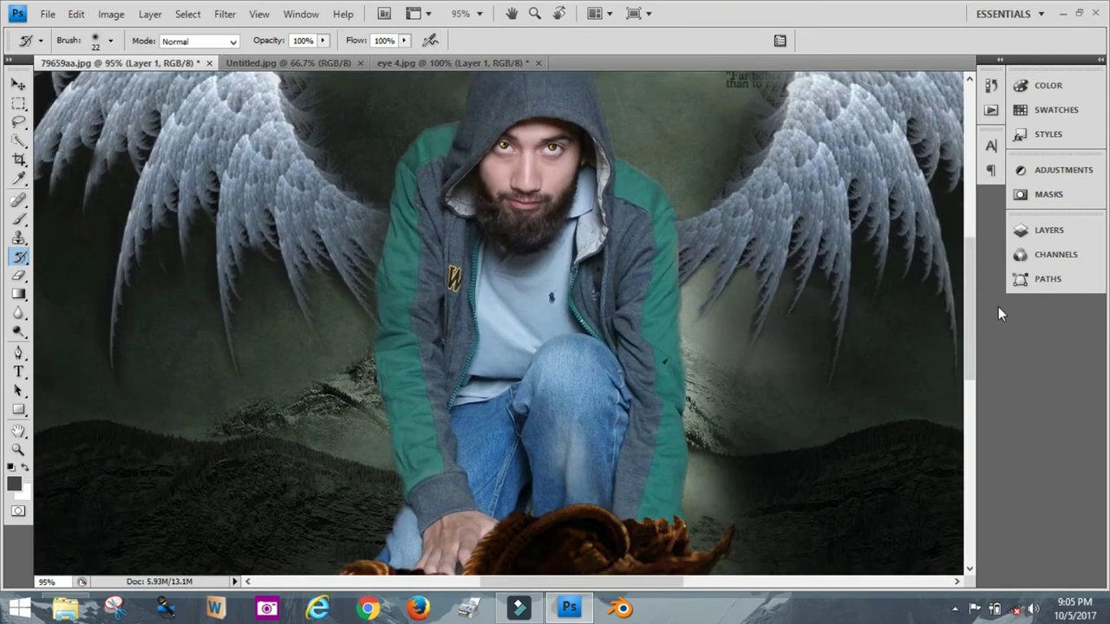
type("85")
key("Return")
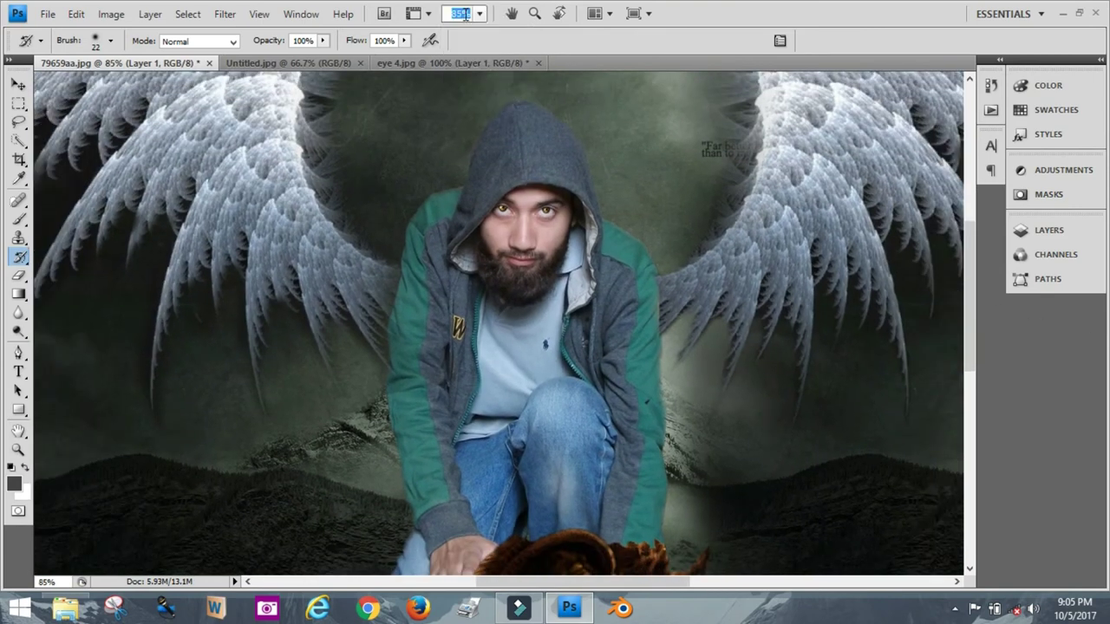
type("75")
key("Return")
left_click_drag(584, 583, 570, 586)
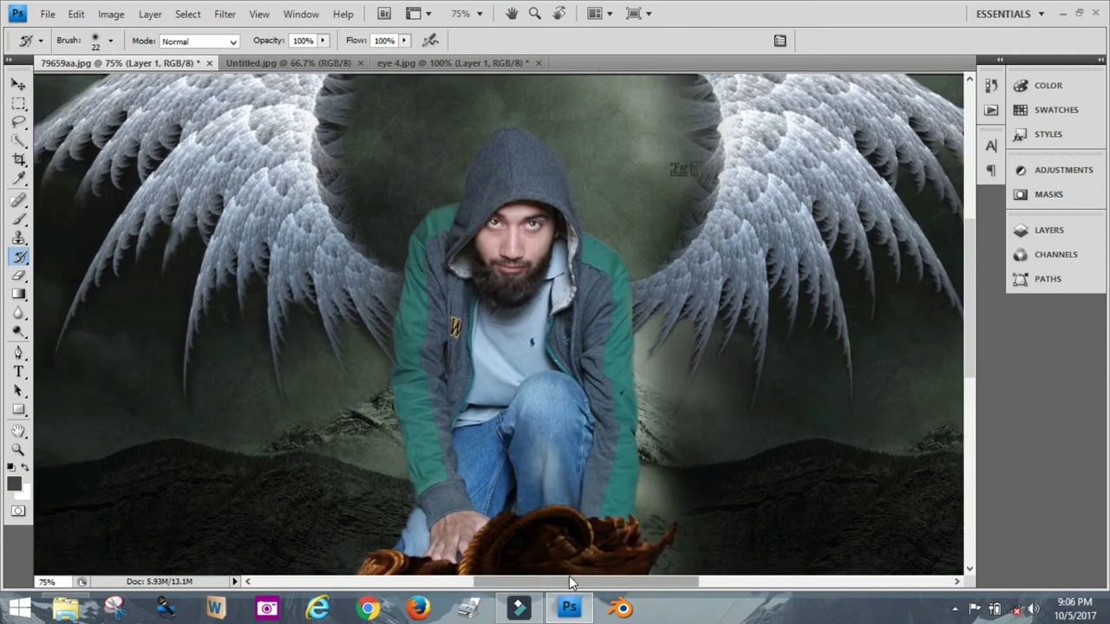
Step: Try cropping off the right strip of the composite, then undo back to the full image
key("c")
left_click_drag(39, 78, 759, 485)
left_click_drag(822, 515, 127, 154)
key("Return")
left_click(480, 13)
left_click(465, 59)
key("Return")
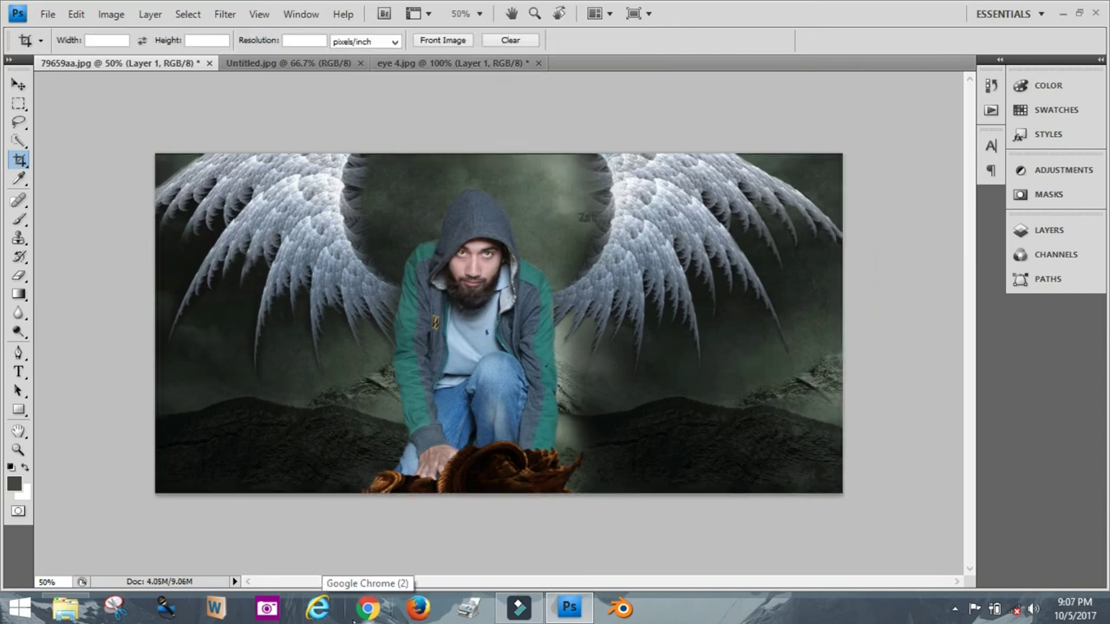
key("ctrl+alt+z")
key("ctrl+alt+z")
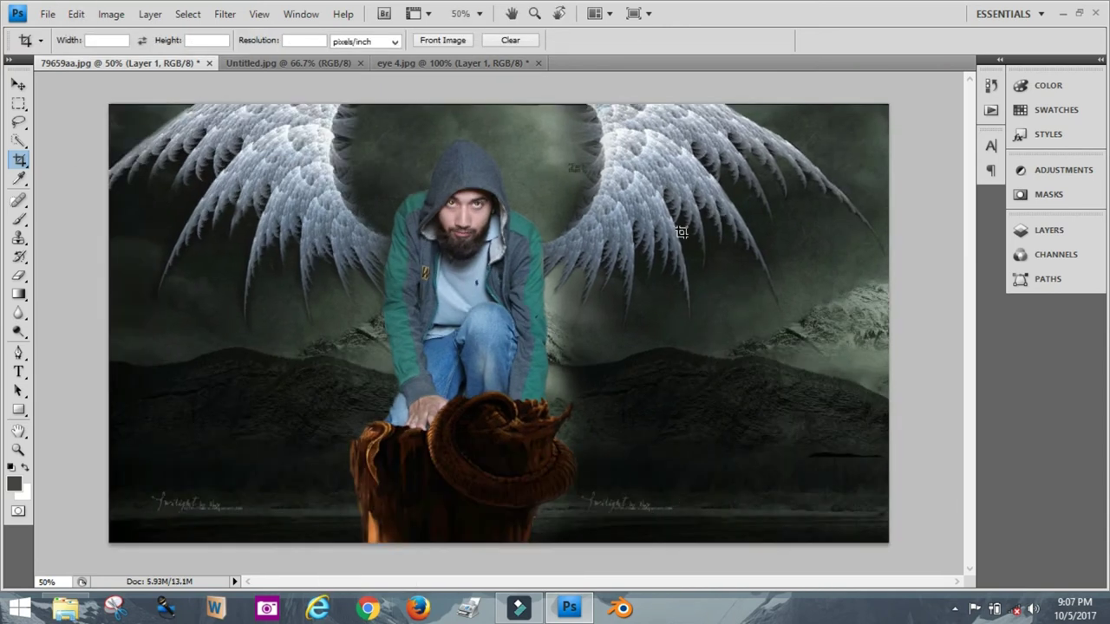
Step: Save the composite as a JPG and close the Untitled, eye 4 and 79659aa documents
key("ctrl+shift+s")
key("Return")
key("Return")
left_click(537, 62)
left_click(358, 62)
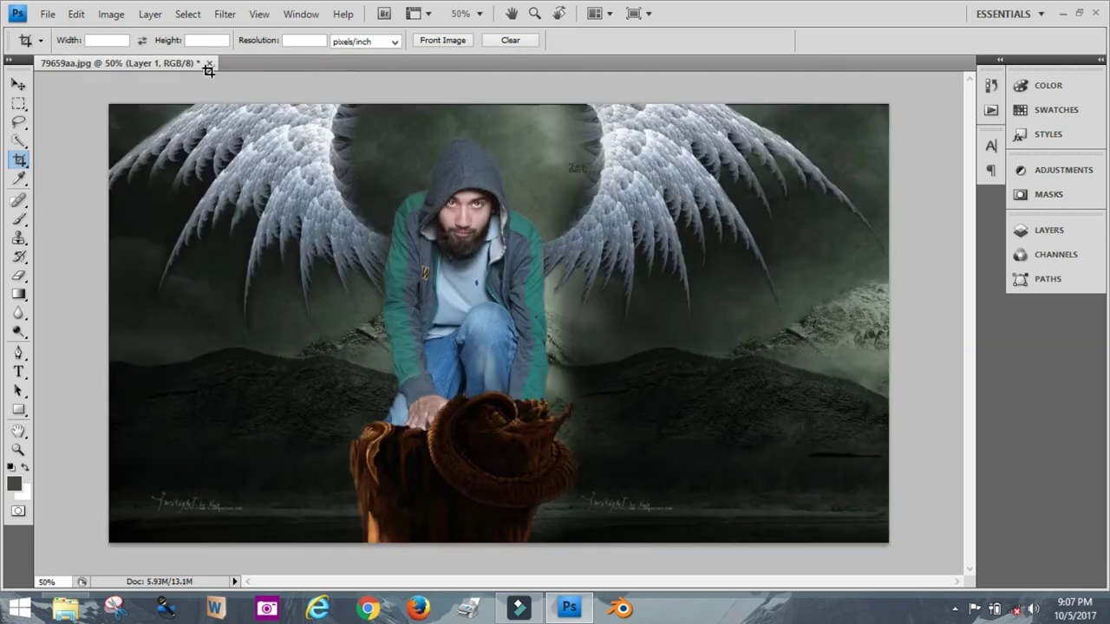
left_click(209, 62)
Step: Open 2.jpg and browse for the fire image
key("ctrl+o")
double_click(535, 136)
key("ctrl+o")
scroll(826, 250, "down", 5)
Step: Open fire_2.jpg and duplicate the fire layer into 2.jpg
double_click(710, 179)
left_click(150, 13)
left_click(174, 49)
left_click(696, 182)
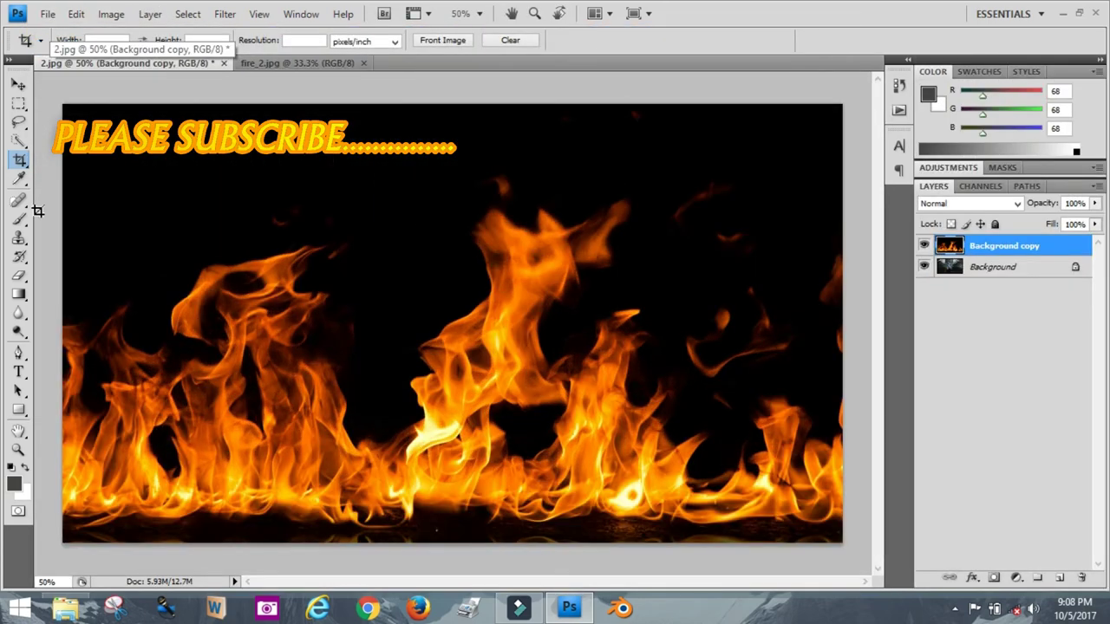
Step: Briefly invert the fire image's colours, then restore the originals
key("i")
left_click(66, 167)
left_click(76, 14)
left_click(111, 14)
left_click(382, 223)
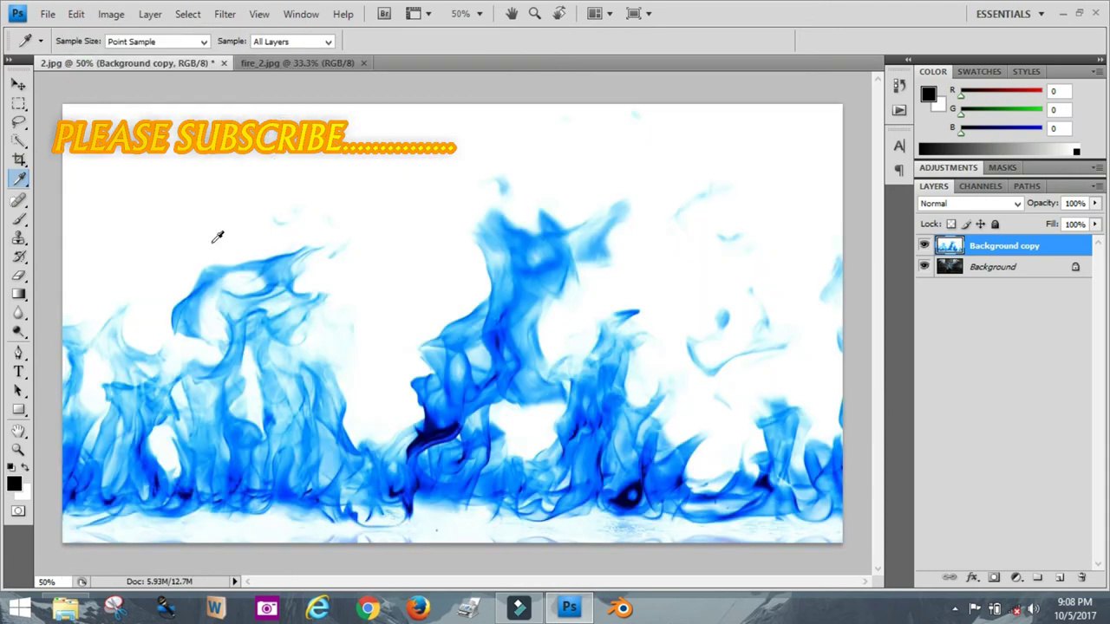
key("w")
Step: Quick-select the flames and copy them onto their own new layer
left_click_drag(212, 469, 228, 372)
mouse_move(421, 468)
left_mouse_down()
mouse_move(509, 366)
mouse_move(829, 496)
mouse_move(373, 520)
mouse_move(117, 300)
left_mouse_up()
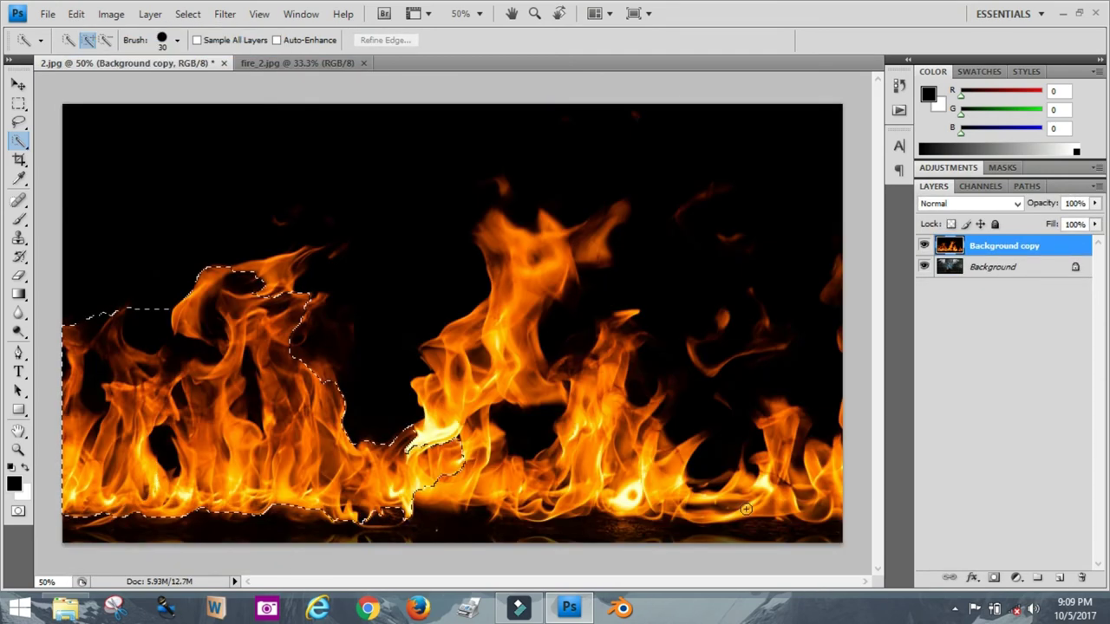
right_click(593, 153)
left_click(669, 289)
right_click(997, 266)
Step: Delete the full fire layer and paint flames back along the bottom left with a large soft History Brush
left_click(832, 300)
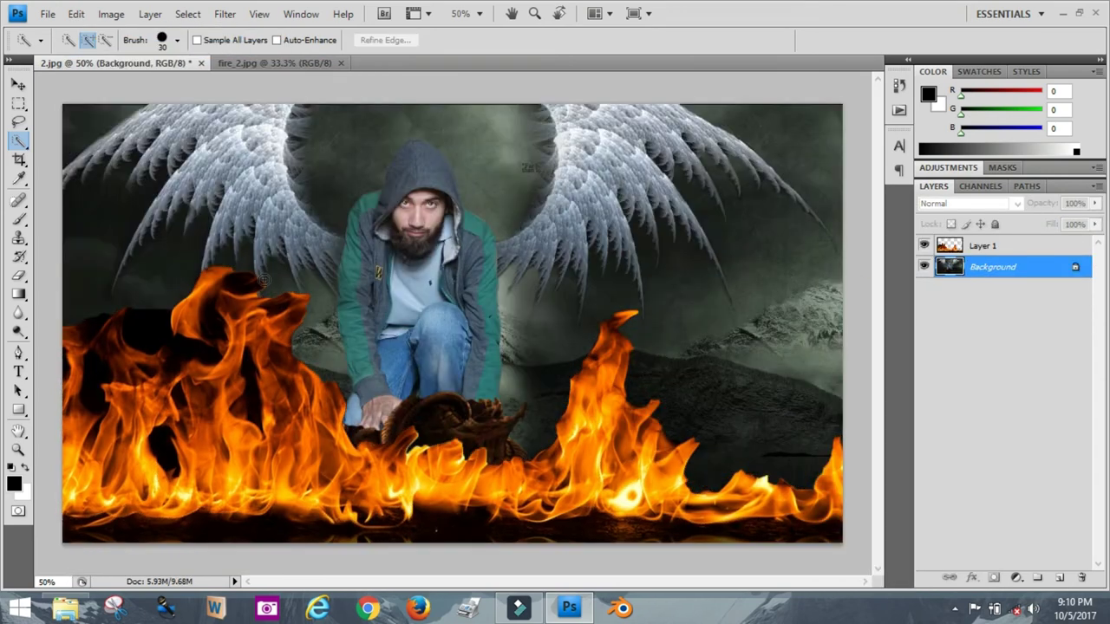
key("y")
left_click(110, 41)
left_click(146, 295)
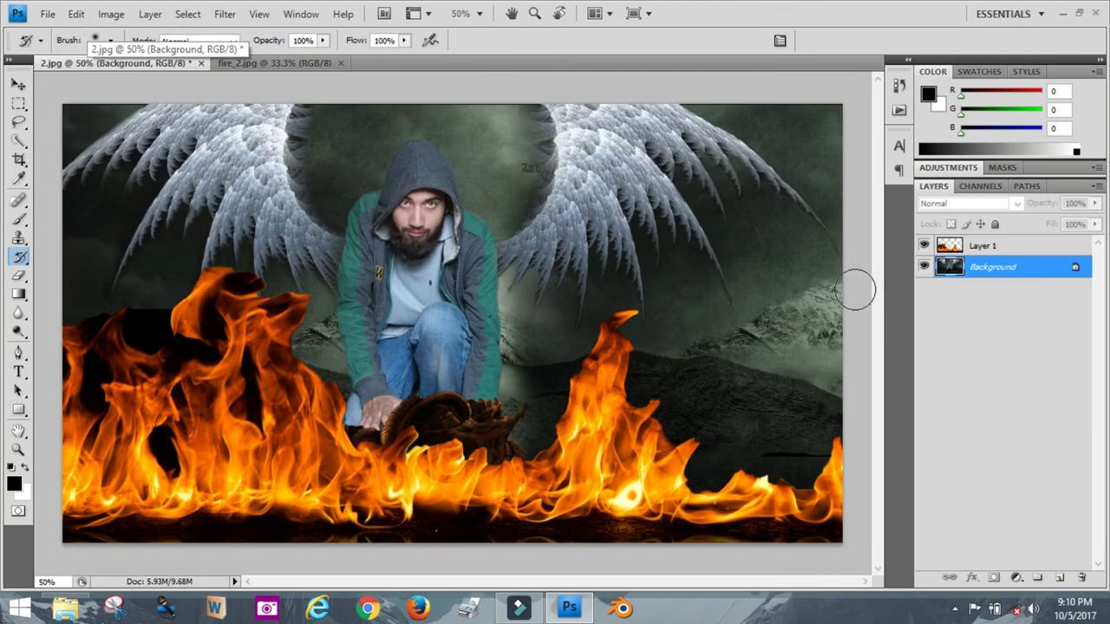
mouse_move(89, 398)
left_mouse_down()
mouse_move(130, 382)
mouse_move(543, 381)
left_mouse_up()
Step: Free Transform the fire layer down into place along the bottom of the image
left_click(76, 14)
left_click(78, 315)
mouse_move(621, 288)
left_mouse_down()
mouse_move(847, 452)
mouse_move(607, 415)
left_mouse_up()
key("e")
key("Return")
Step: Duplicate the flame layer, scale and rotate it beside the man's shoulder, and fade it with the History Brush
right_click(971, 246)
left_click(872, 344)
key("Return")
key("ctrl+t")
mouse_move(60, 122)
left_mouse_down()
mouse_move(704, 370)
mouse_move(823, 347)
left_mouse_up()
left_click_drag(767, 420, 506, 317)
key("y")
key("Return")
left_click_drag(498, 243, 552, 257)
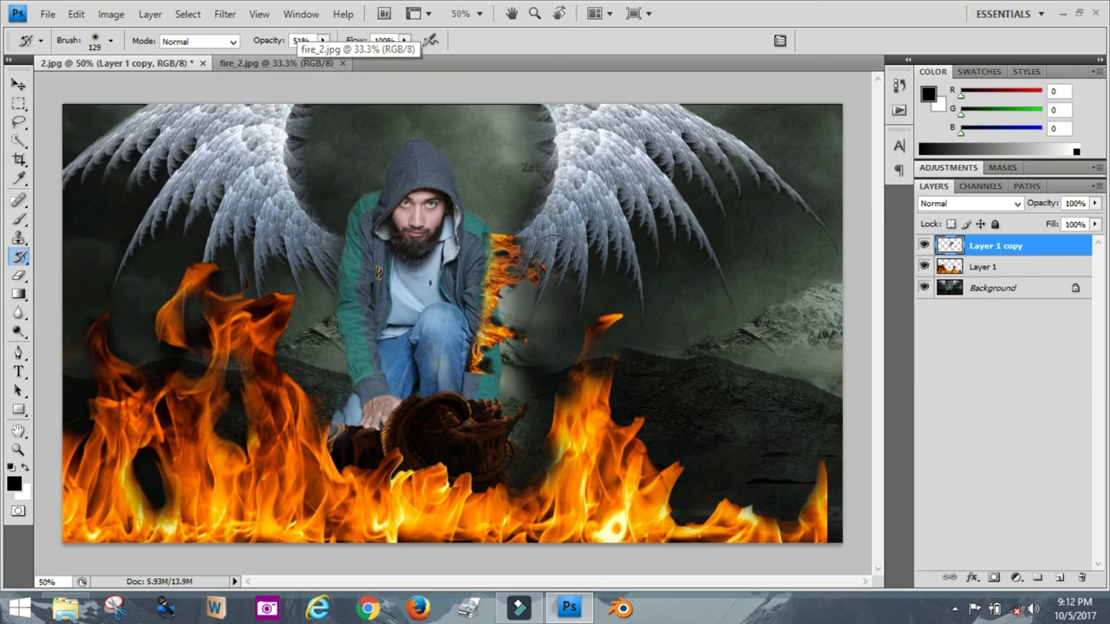
Step: Duplicate the flame copy into Layer 1 copy 2 and rotate it across the figure
right_click(1024, 245)
left_click(842, 335)
key("Return")
left_click(77, 14)
left_click(96, 313)
mouse_move(383, 286)
left_mouse_down()
mouse_move(292, 305)
mouse_move(313, 250)
mouse_move(385, 200)
left_mouse_up()
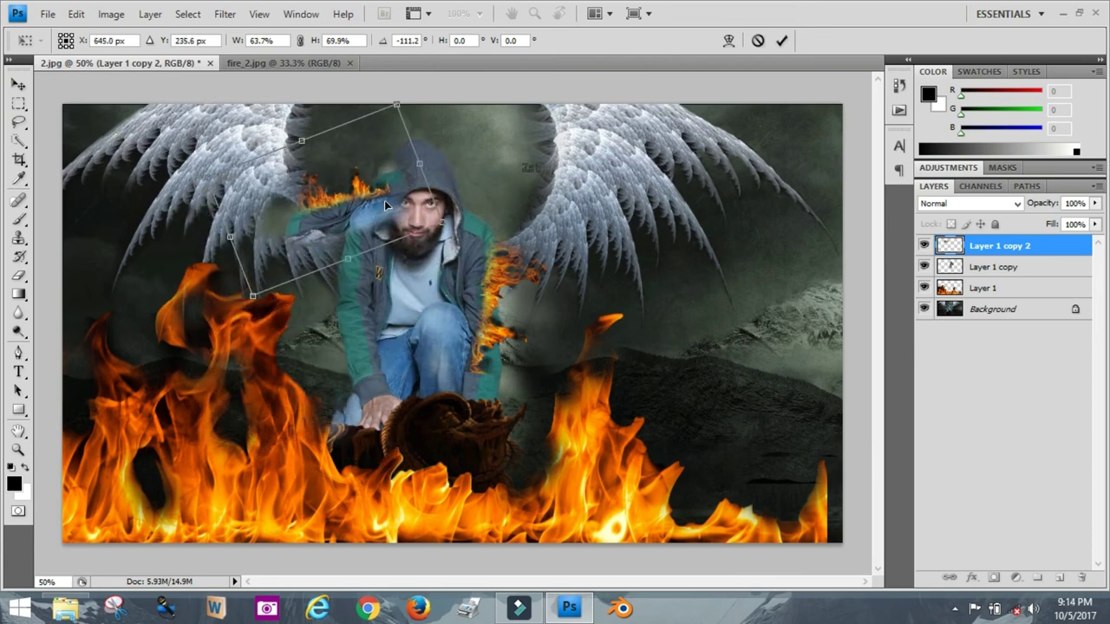
Step: Commit the new flame copy's transform, then transform it again and apply
key("Return")
key("e")
key("y")
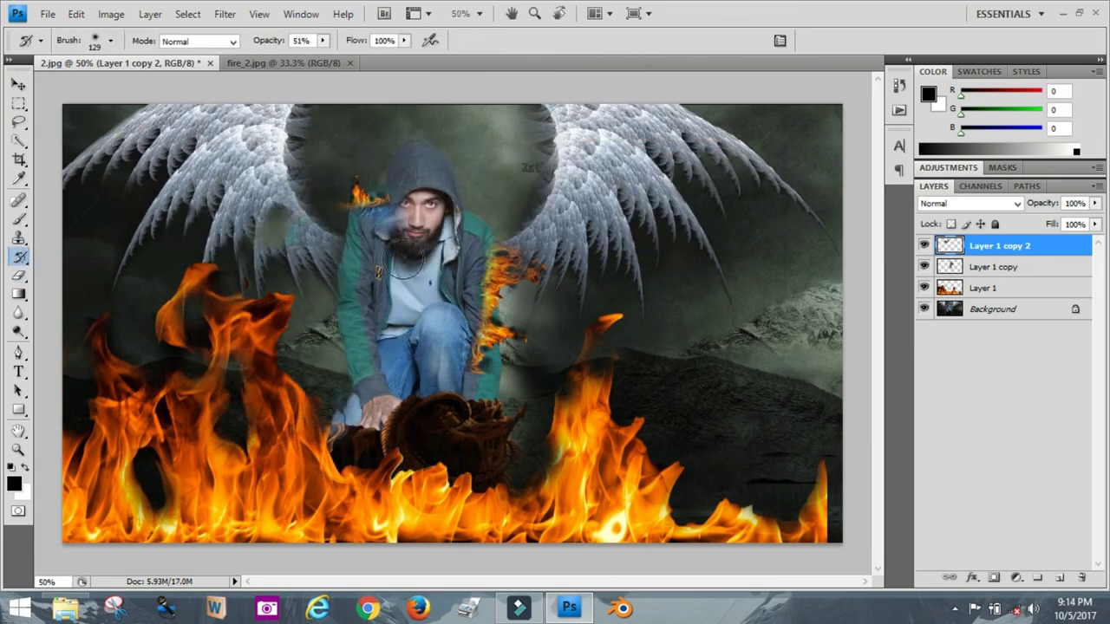
key("ctrl+t")
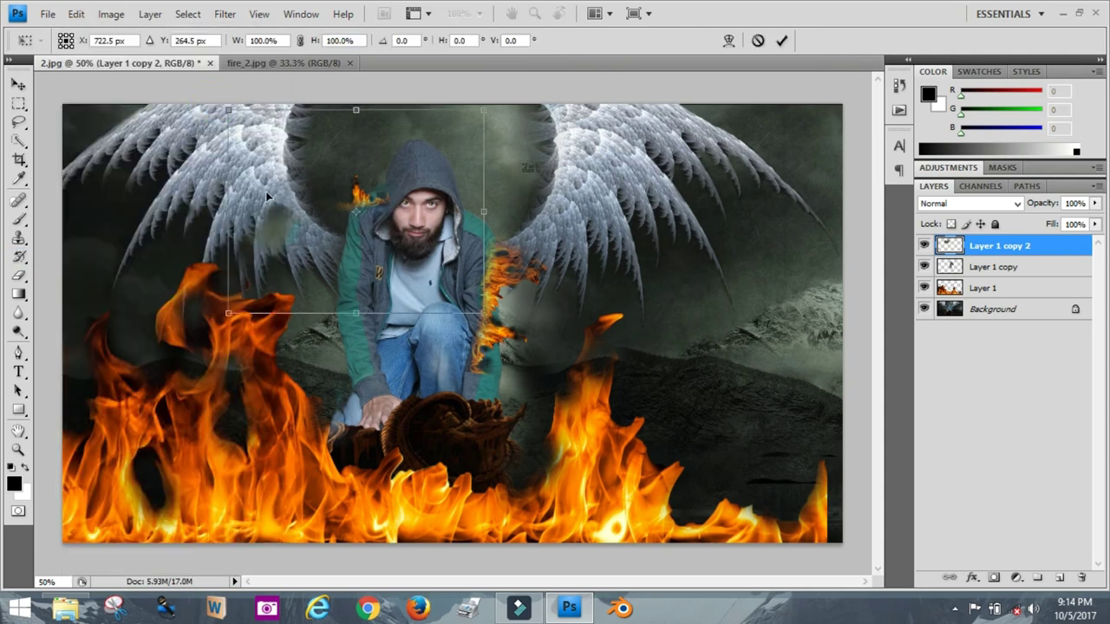
left_click(18, 256)
left_click(460, 226)
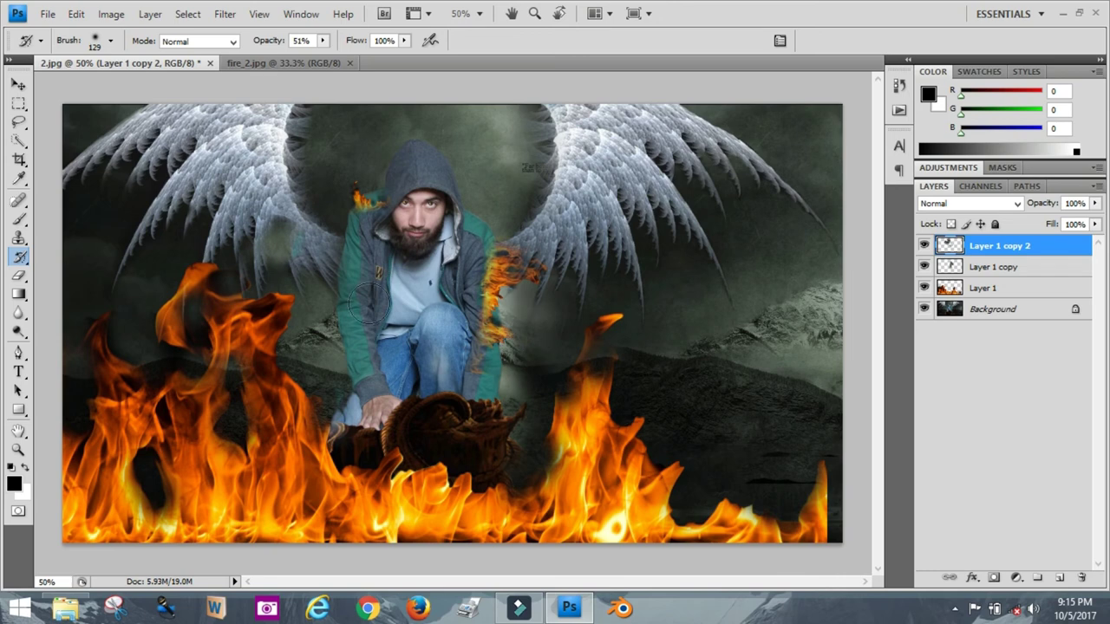
Step: Duplicate the flames into Layer 1 copy 3 and rotate it about -94°
left_click(993, 266)
key("Return")
key("ctrl+t")
mouse_move(453, 193)
left_mouse_down()
mouse_move(533, 305)
mouse_move(482, 313)
left_mouse_up()
key("Return")
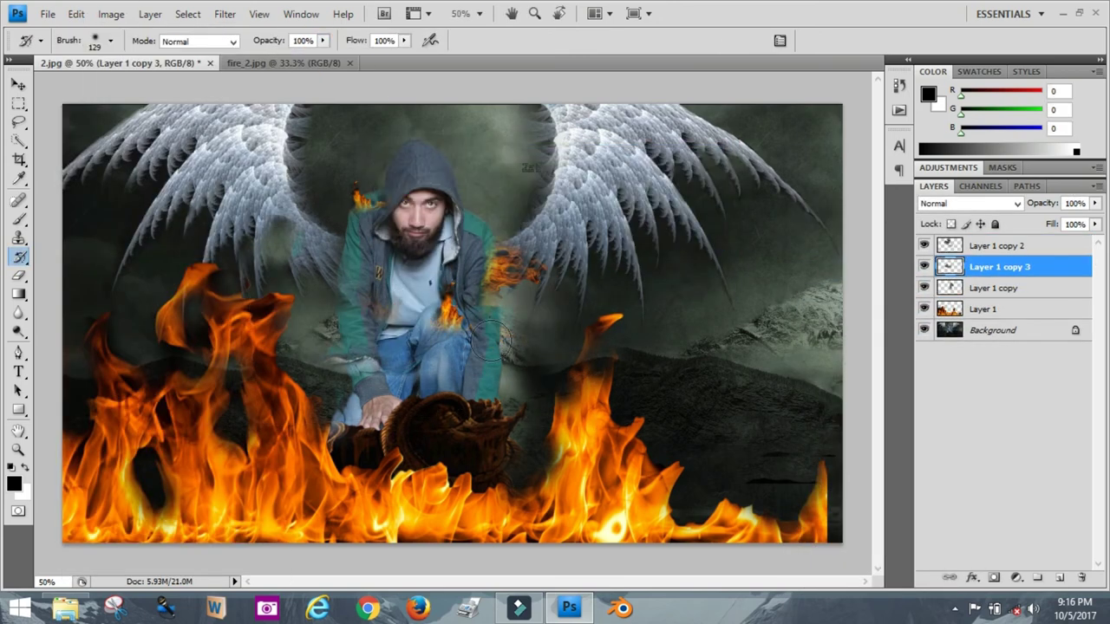
Step: Step back in history and shift the flame band left across the man's arm
left_click(77, 13)
left_click(104, 65)
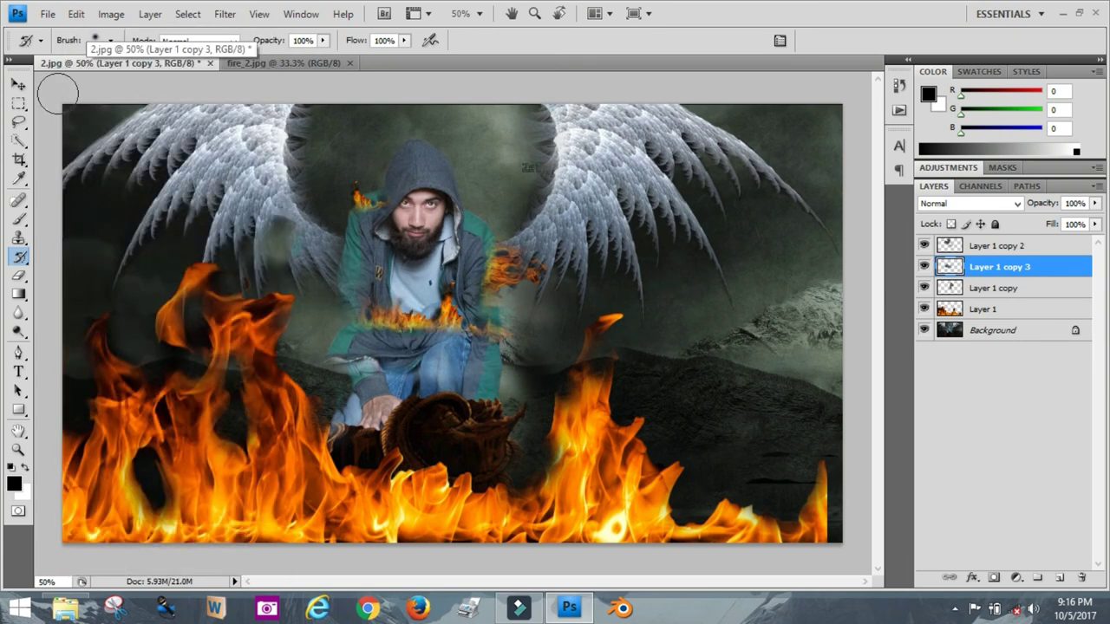
key("ctrl+t")
left_click_drag(416, 347, 351, 343)
key("Return")
Step: Erase the flame band over the left arm and move the remaining patch onto the chest
key("e")
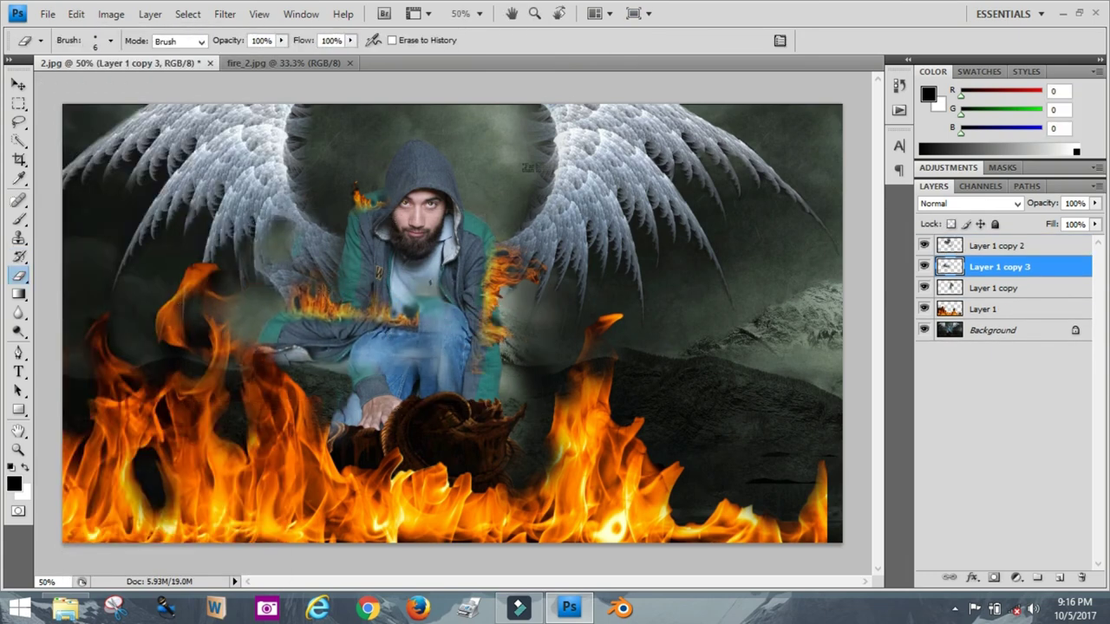
left_click_drag(296, 276, 346, 352)
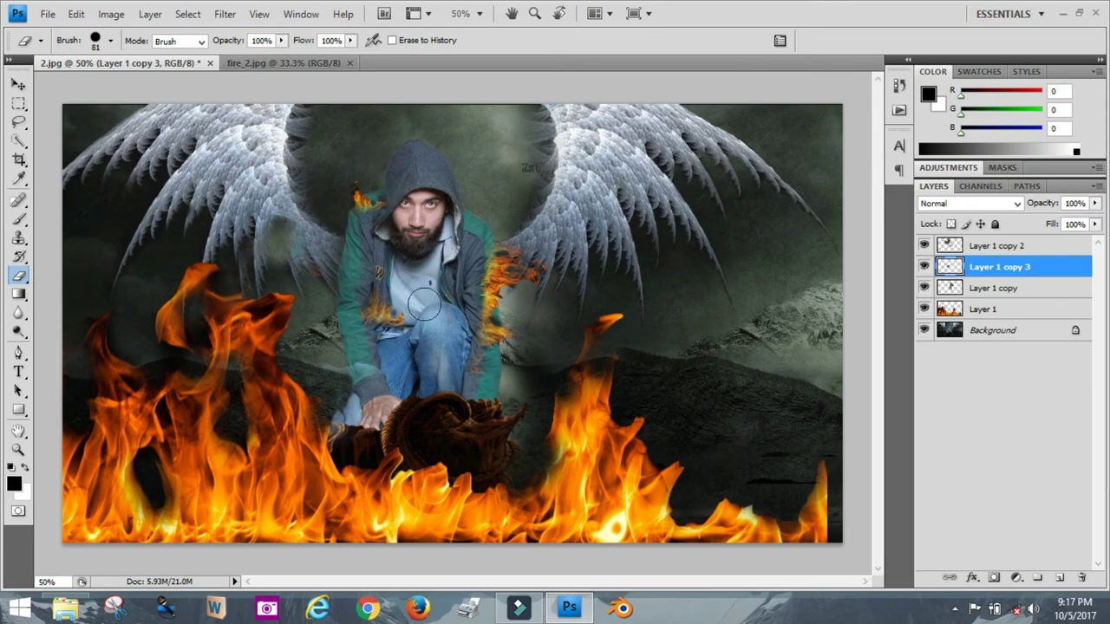
key("ctrl+t")
left_click_drag(124, 292, 184, 292)
key("Return")
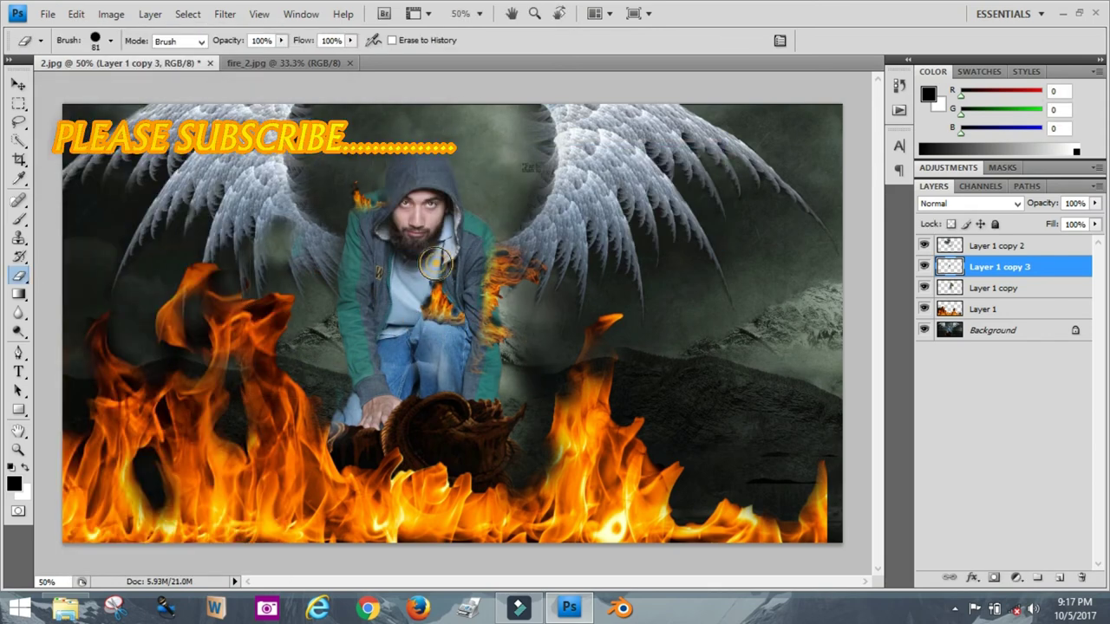
Step: Pick the History Brush with a soft 61-pixel brush
key("y")
left_click(110, 40)
left_click(421, 297)
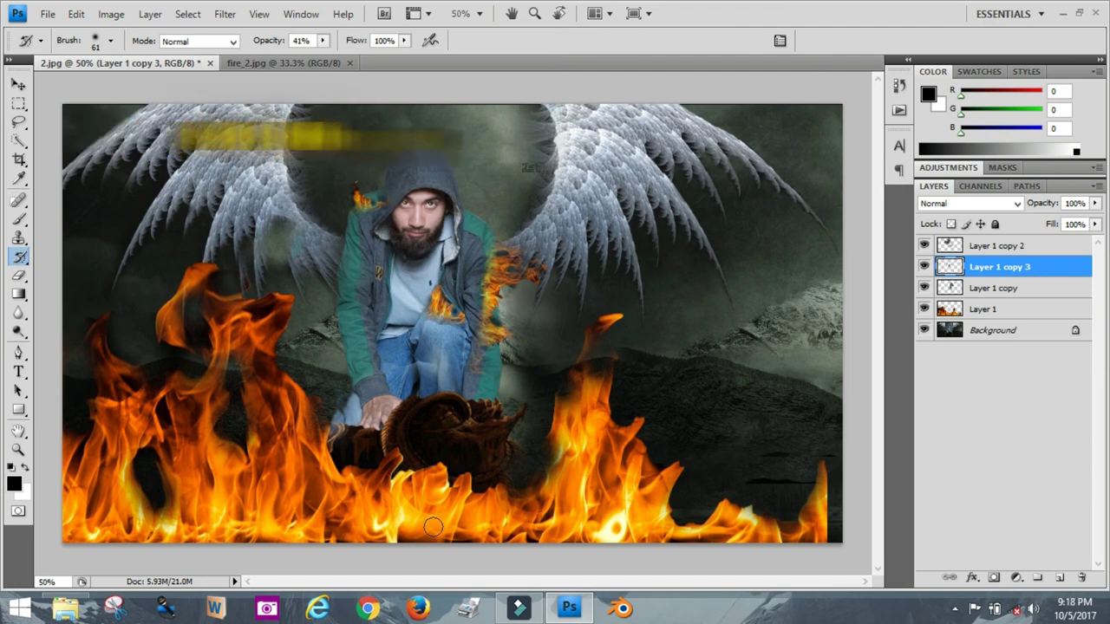
Step: Select Layer 1 copy and move and rotate the shoulder fire into place
left_click(997, 288)
left_click(1004, 243)
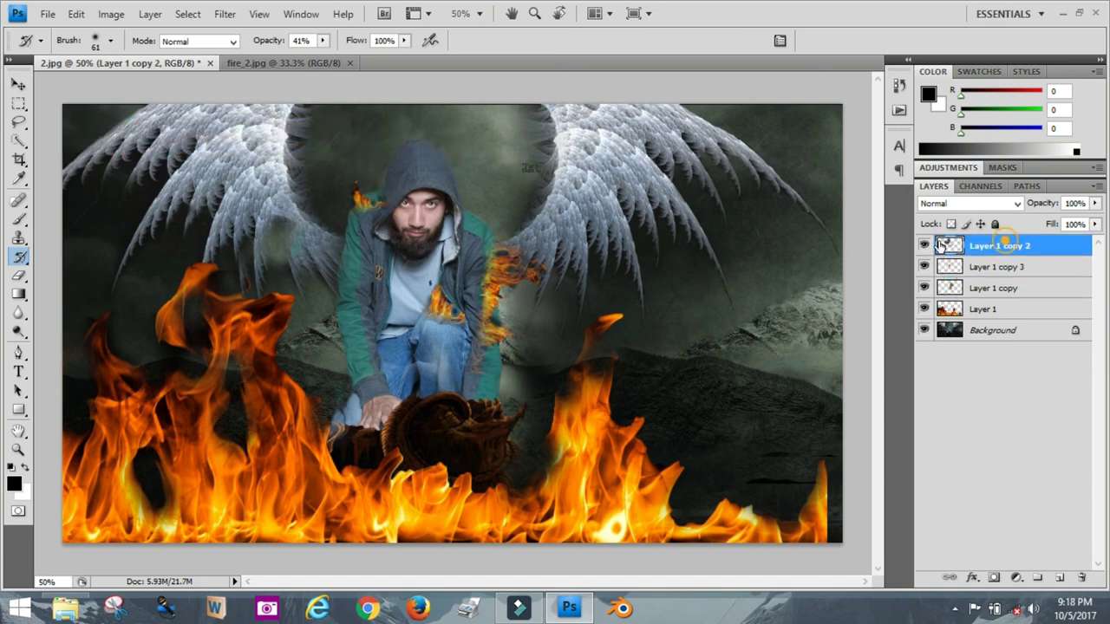
left_click(990, 295)
key("ctrl+t")
left_click_drag(555, 230, 539, 240)
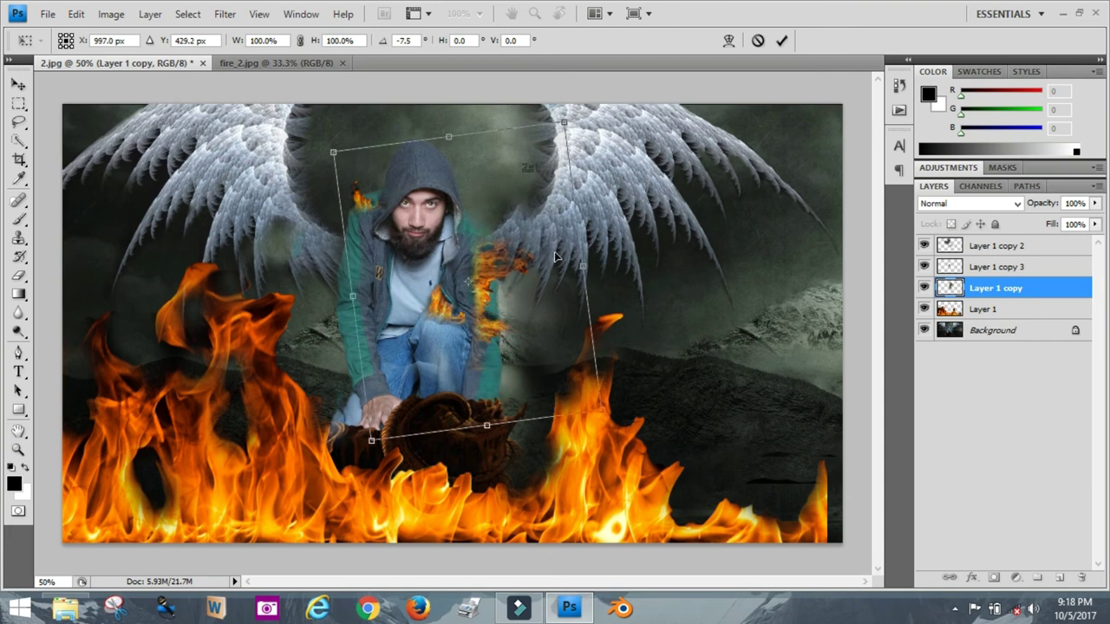
key("Return")
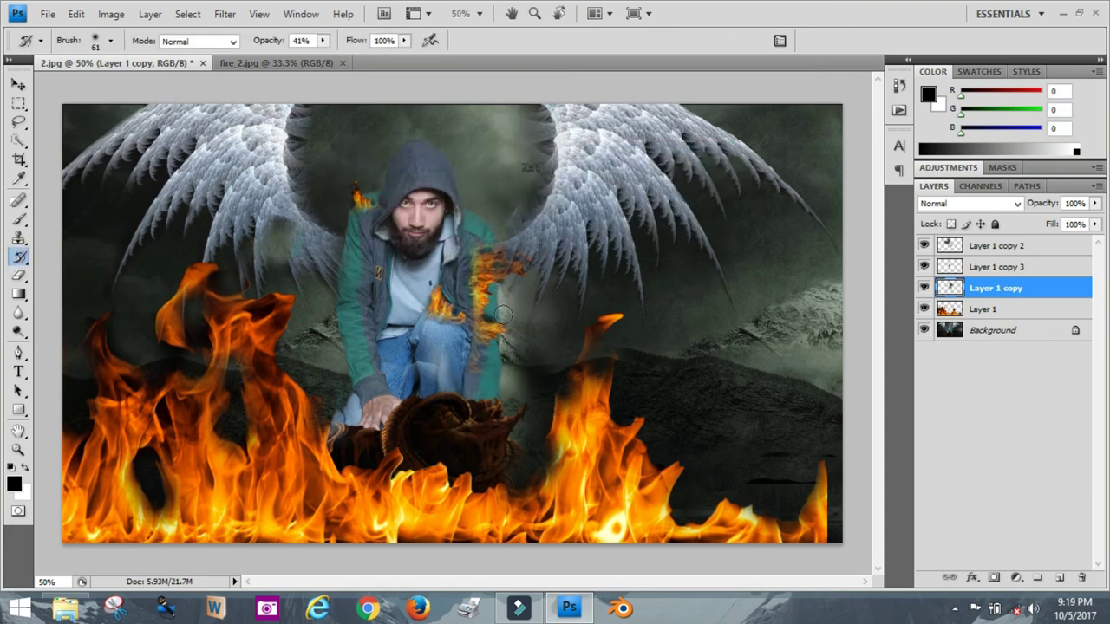
Step: Zoom the canvas to 100% and set the Eraser to 30 pixels
left_click(468, 14)
left_click(460, 70)
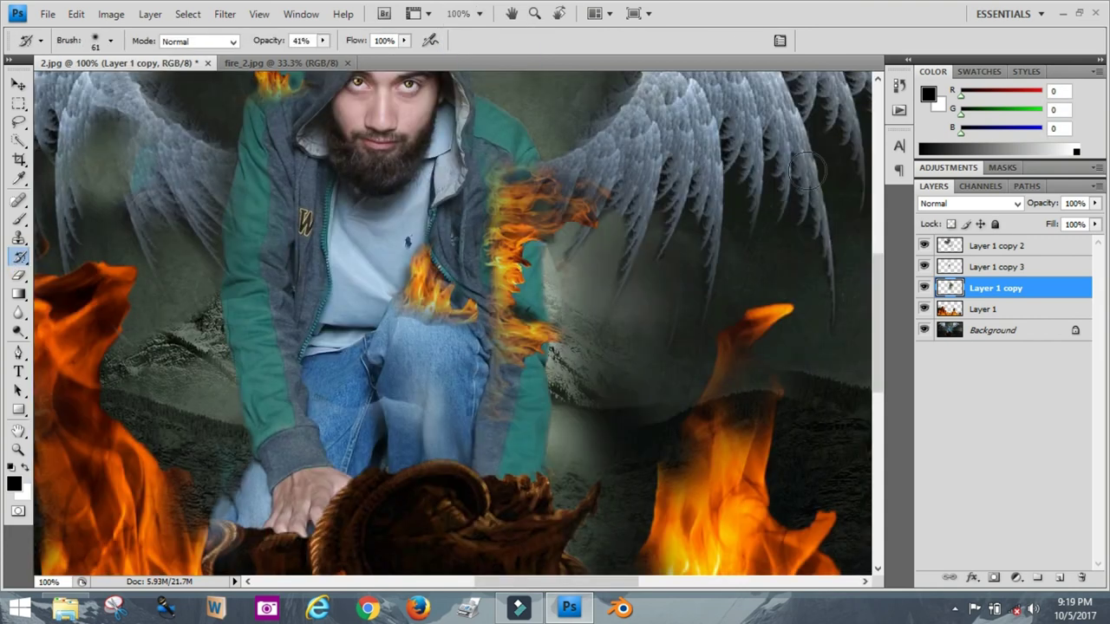
key("e")
left_click(110, 40)
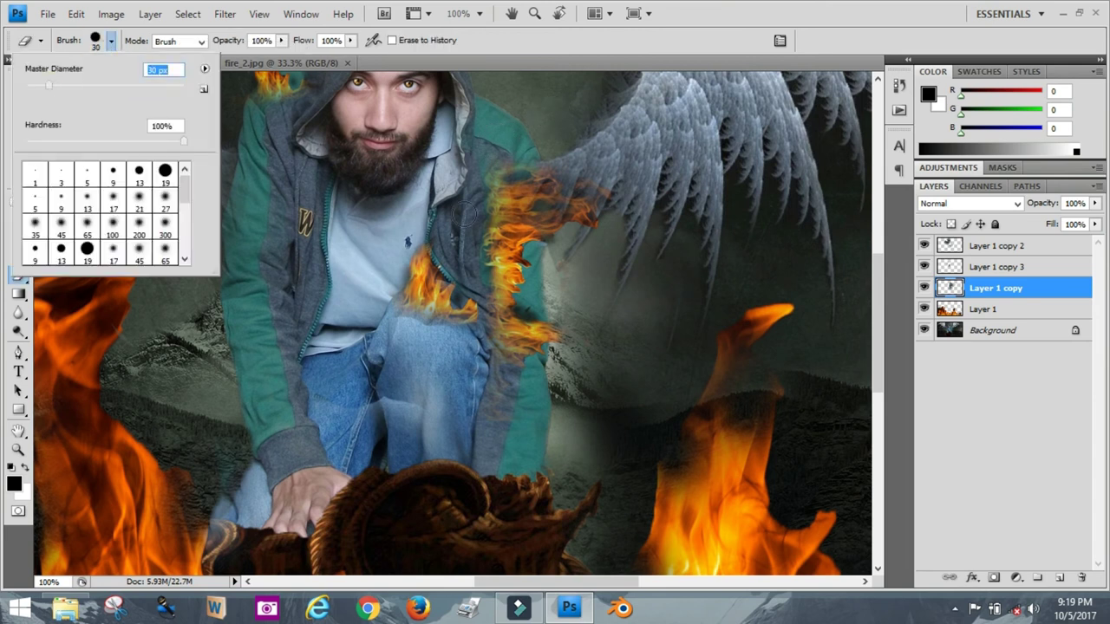
left_click(485, 102)
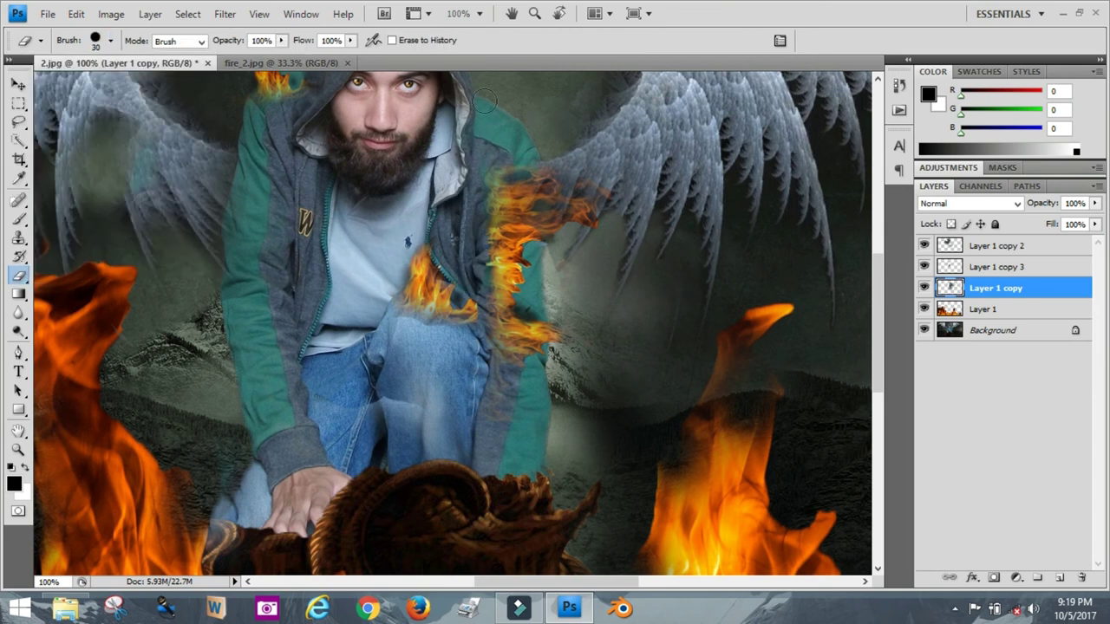
Step: Rotate Layer 1 copy about 4.9 degrees
left_click(984, 269)
key("alt+bracketleft")
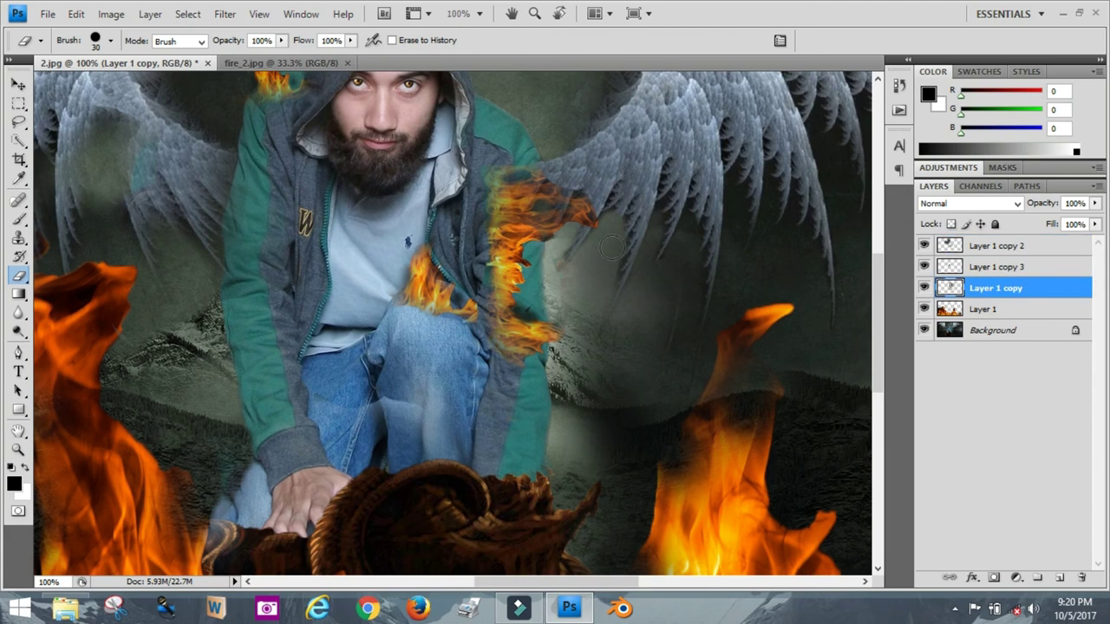
key("ctrl+t")
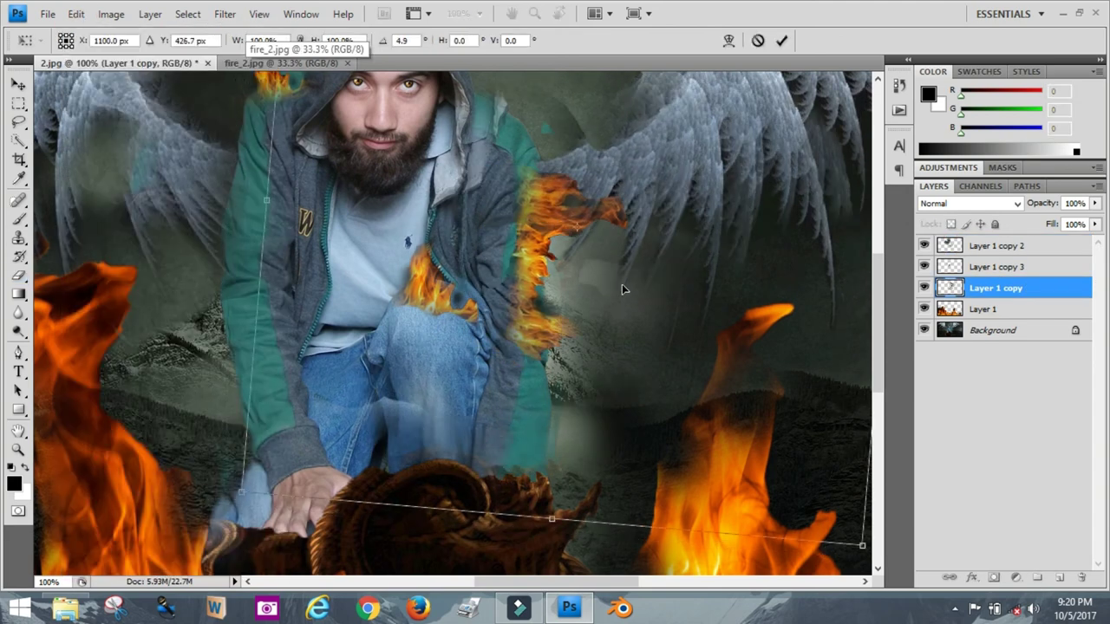
left_click_drag(622, 283, 626, 406)
key("Return")
Step: Erase the teal haze around the shoulder, lower right wing, legs and basket
key("e")
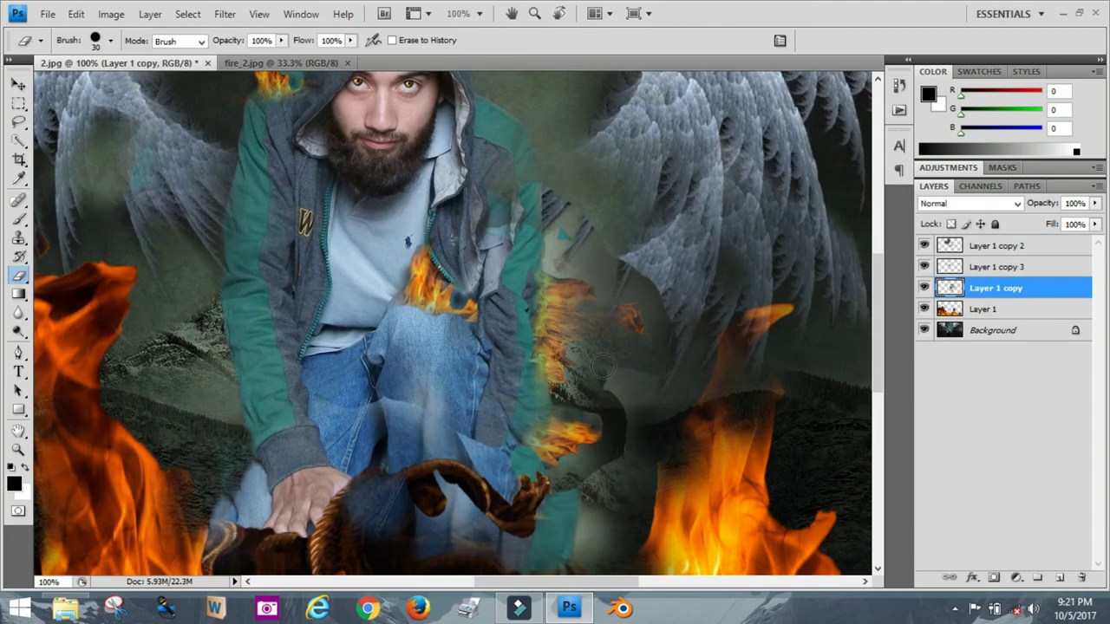
left_click_drag(501, 148, 679, 284)
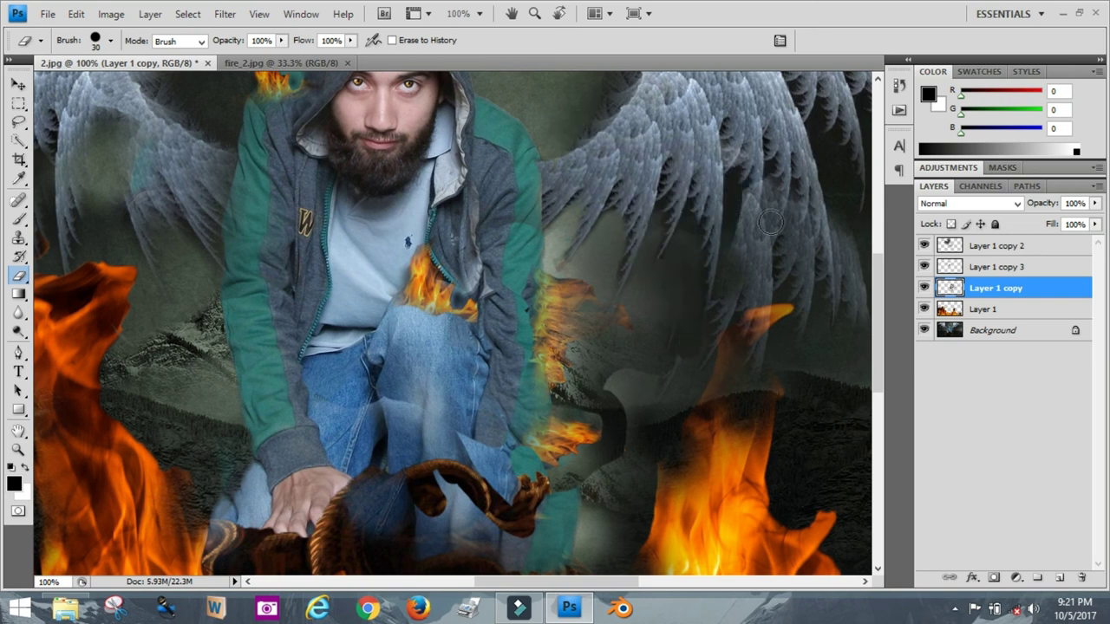
left_click_drag(771, 223, 817, 298)
left_click_drag(634, 391, 462, 431)
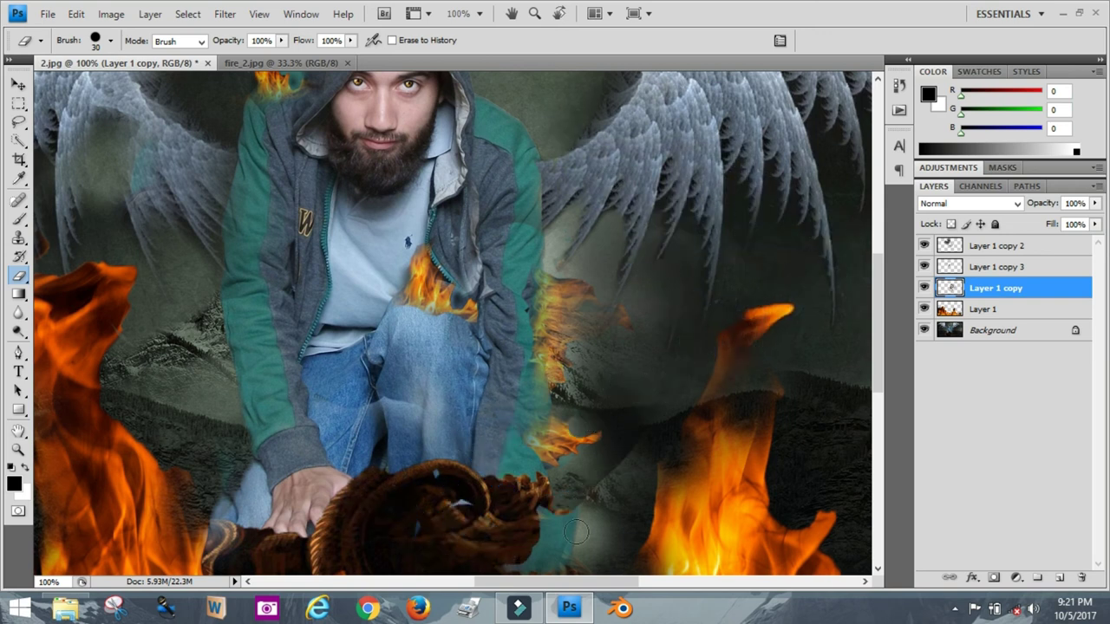
left_click_drag(607, 555, 675, 454)
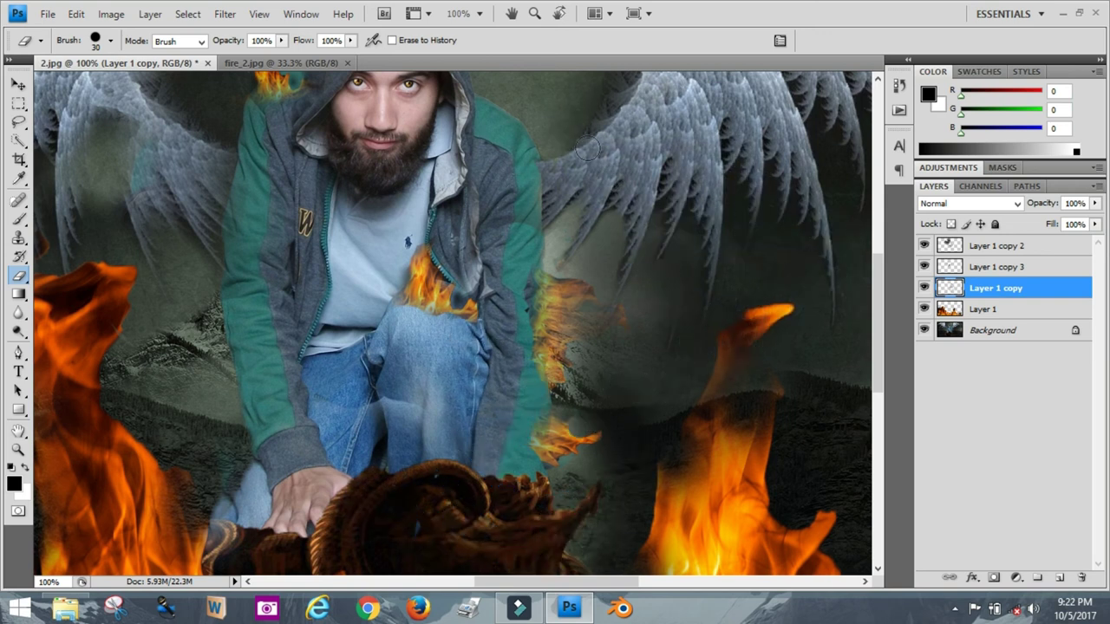
key("ctrl+minus")
key("ctrl+minus")
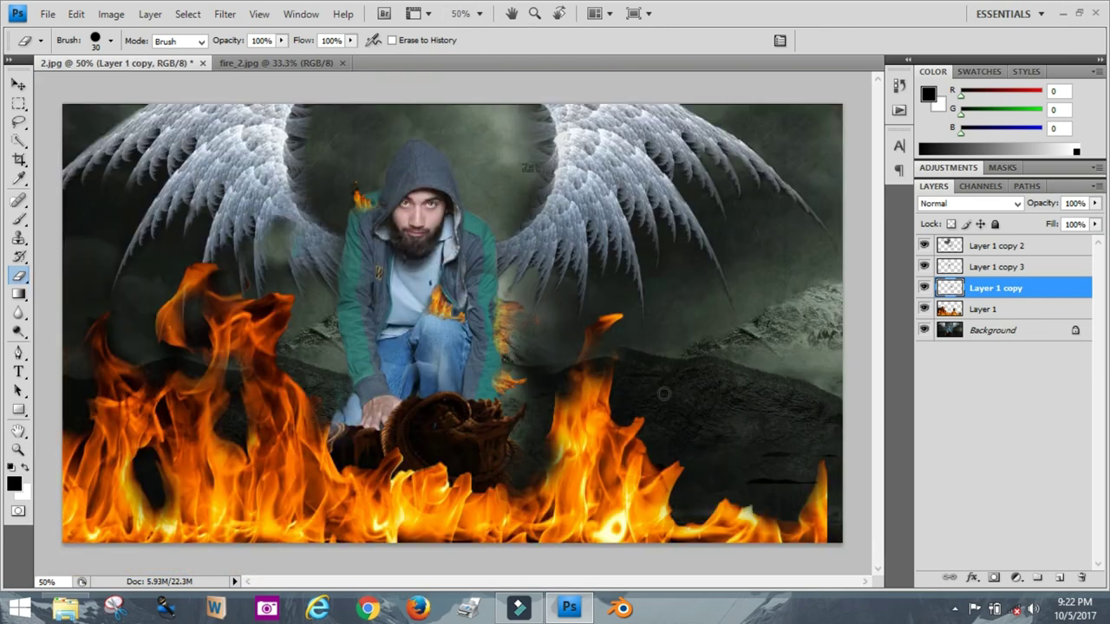
key("ctrl+plus")
key("ctrl+plus")
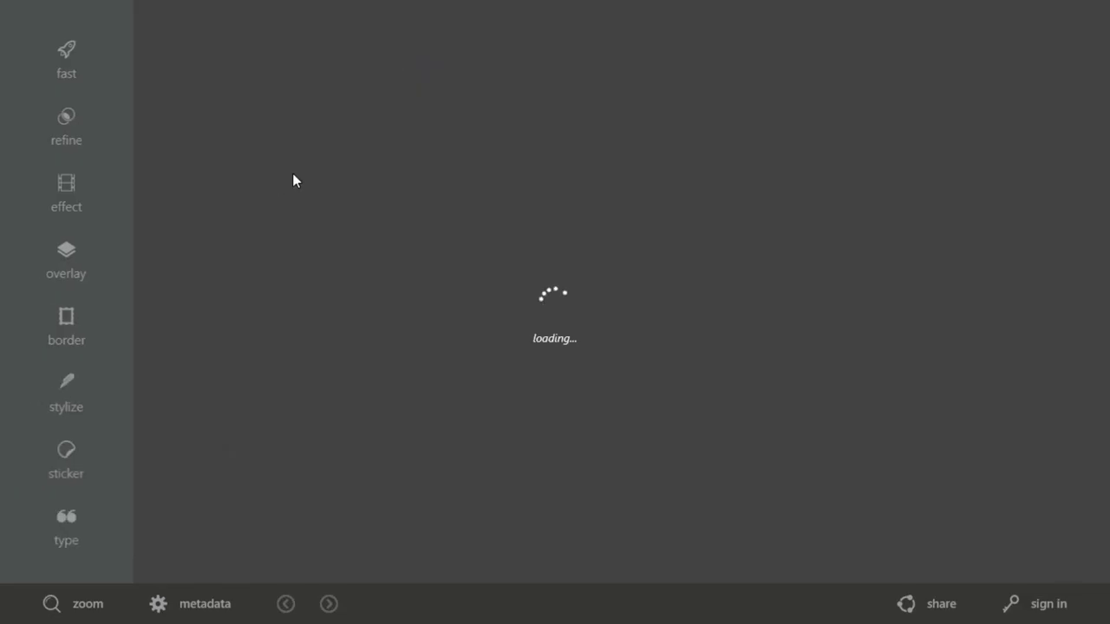
Step: Raise the contrast, then lower saturation and lightness and tweak vibrance and hue
left_click(90, 150)
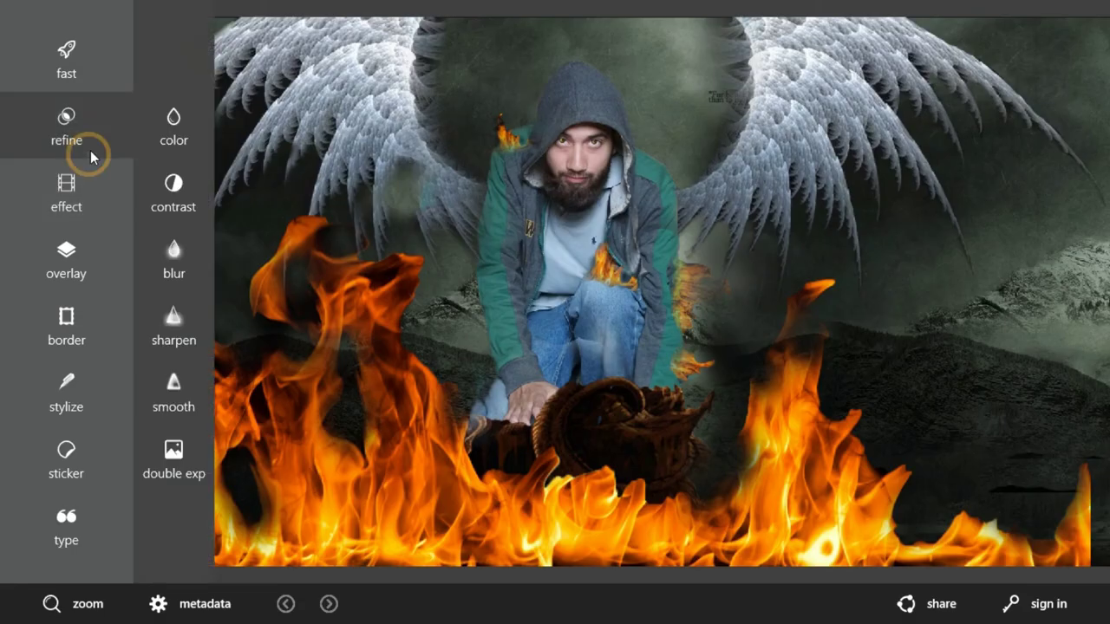
left_click(174, 191)
left_click_drag(75, 286, 163, 321)
left_click(192, 156)
left_click_drag(78, 291, 55, 288)
left_click_drag(67, 348, 62, 347)
left_click_drag(67, 411, 81, 411)
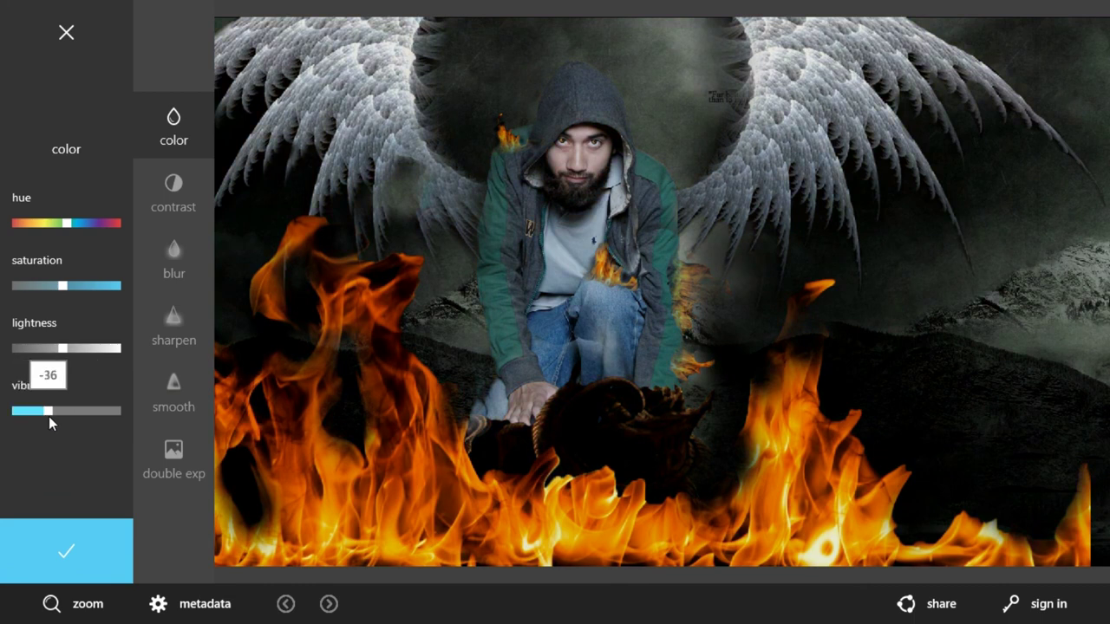
mouse_move(65, 227)
left_mouse_down()
mouse_move(31, 235)
mouse_move(135, 254)
mouse_move(62, 244)
left_mouse_up()
left_click(138, 186)
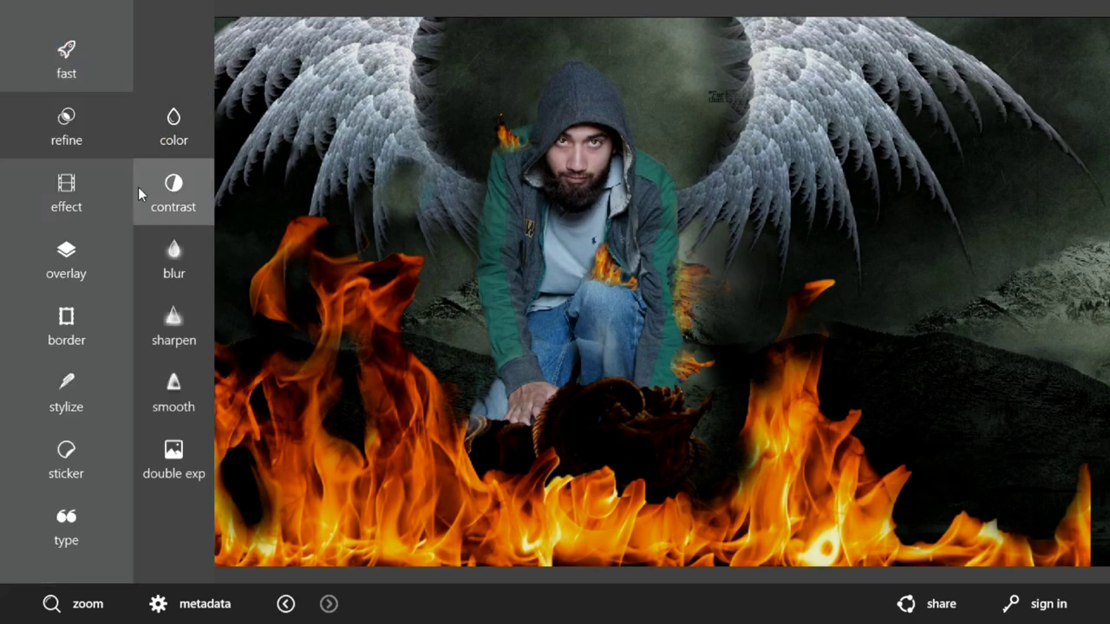
Step: Try the Peter blue-teal and random effect presets, then discard the effect
left_click(79, 286)
left_click(67, 185)
left_click(173, 220)
left_click(174, 551)
left_click(173, 552)
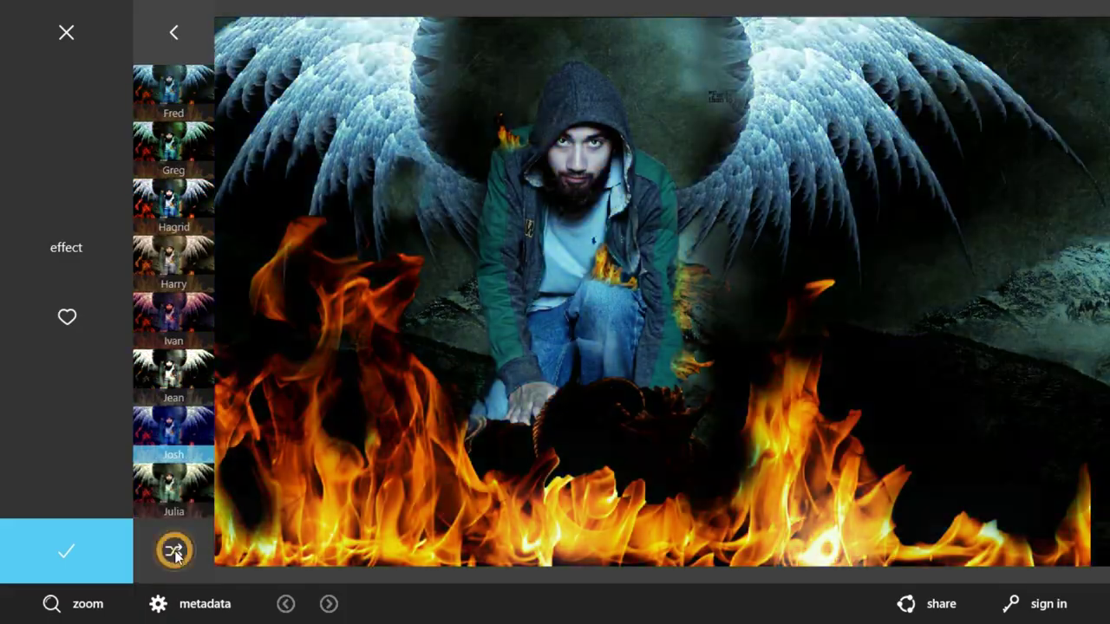
left_click(104, 37)
Step: Save the graded image as 3.jpg in Pictures and choose a program to open it
left_click(933, 599)
right_click(786, 122)
left_click(607, 463)
scroll(690, 407, "down", 5)
scroll(681, 384, "up", 2)
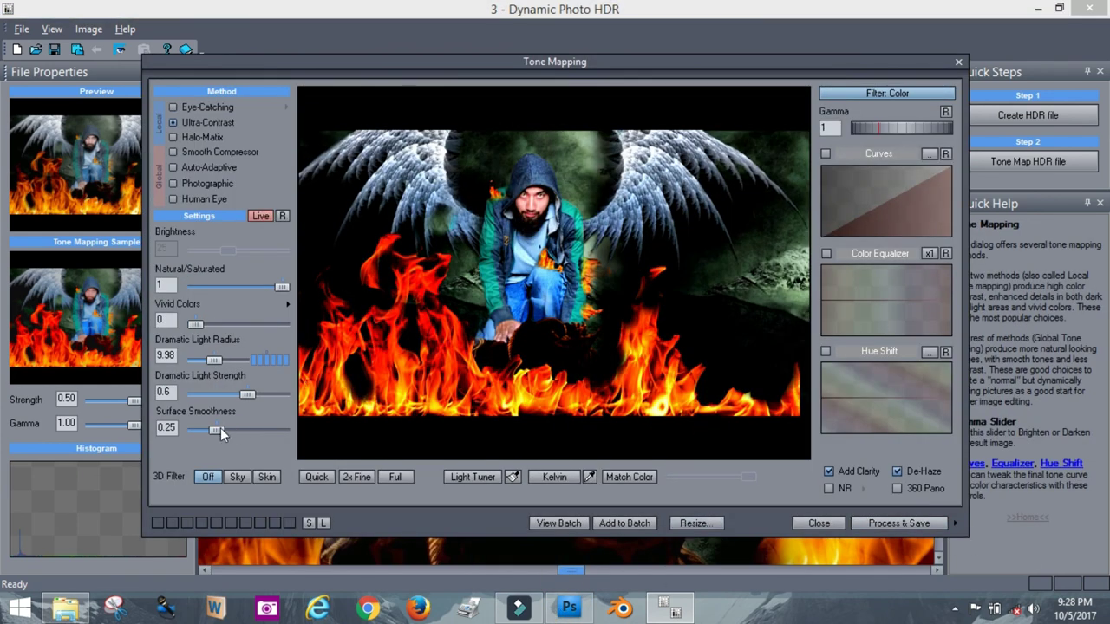
Step: Raise Surface Smoothness, apply Match Color, and save the Ultra-Contrast result as 3.jpg
left_click_drag(220, 428, 221, 435)
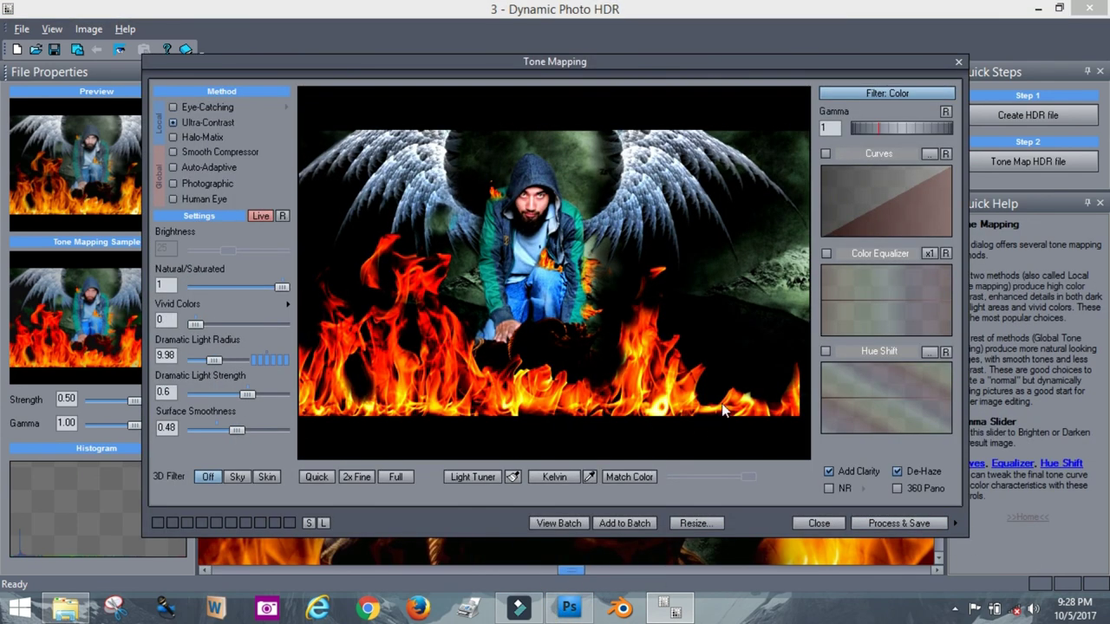
left_click(739, 479)
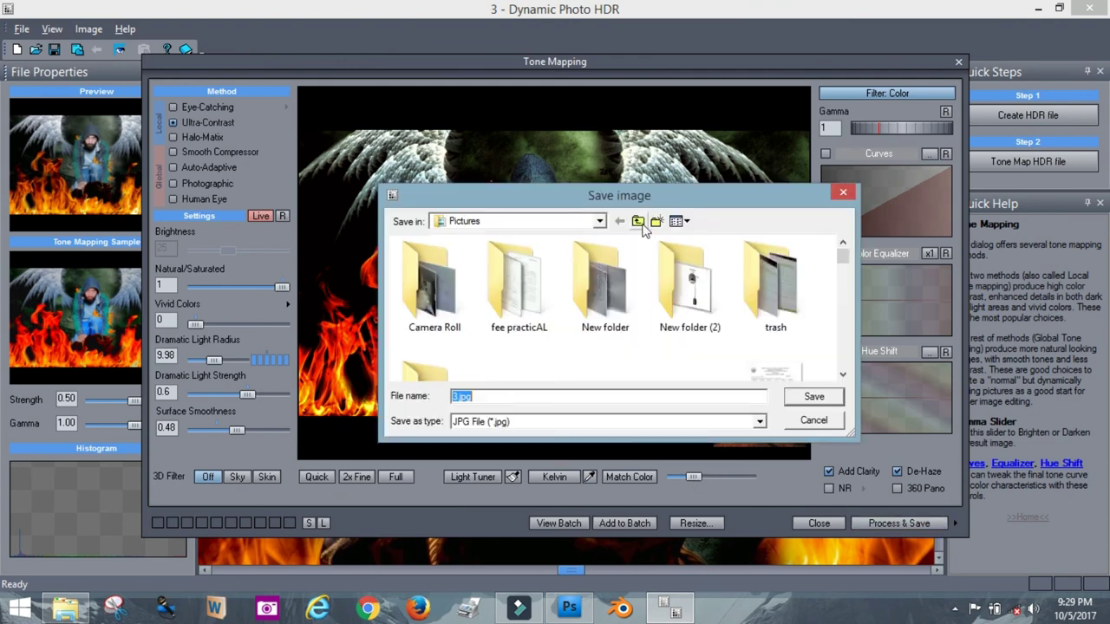
left_click_drag(848, 327, 848, 297)
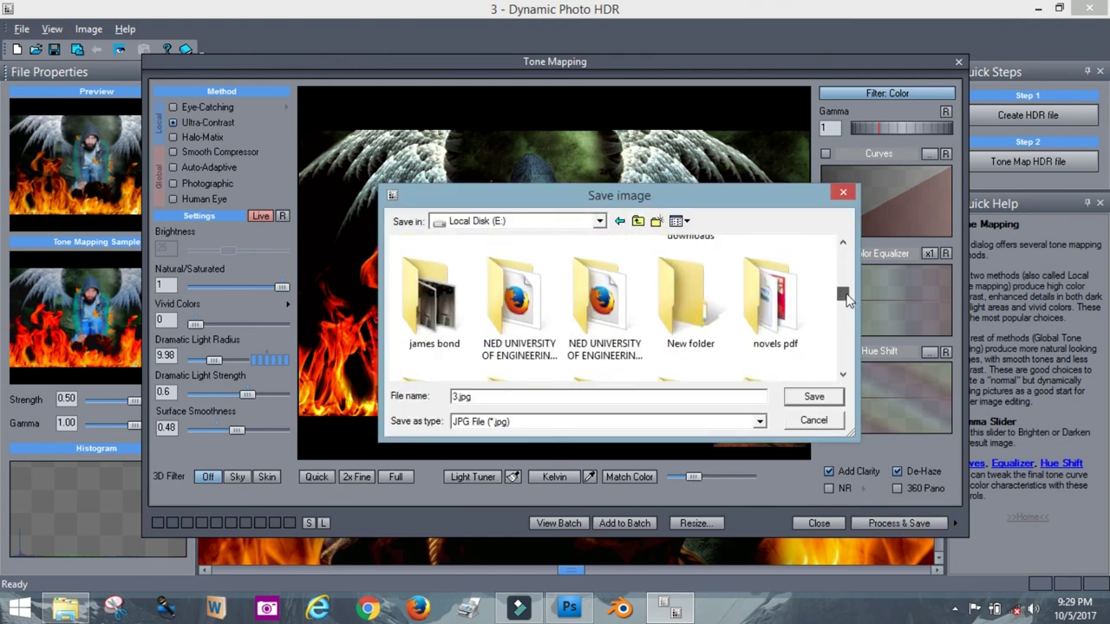
left_click(814, 397)
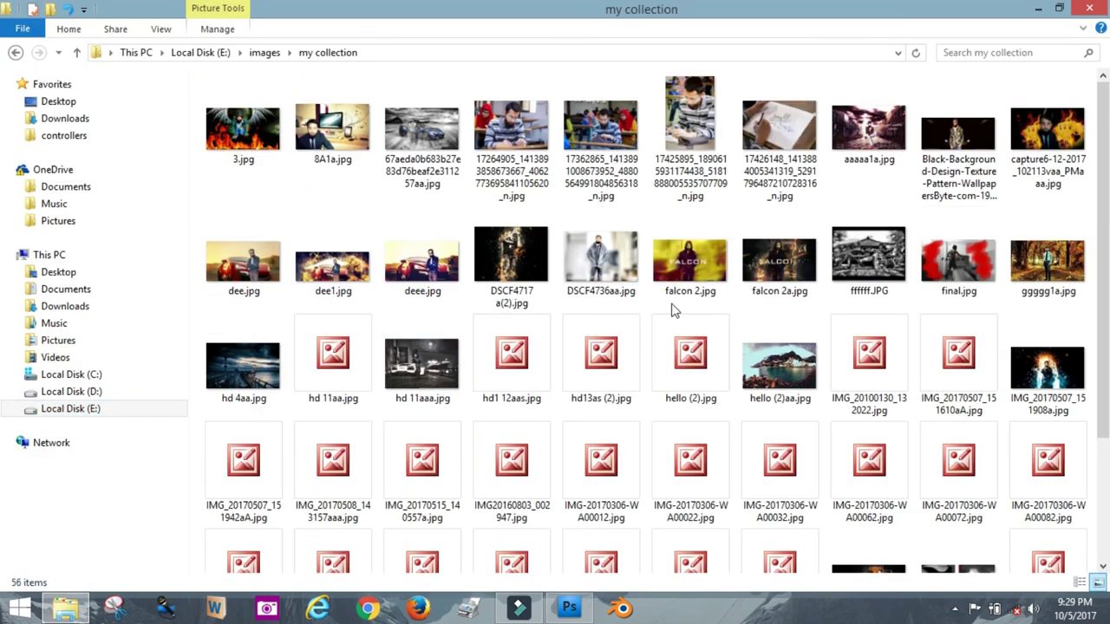